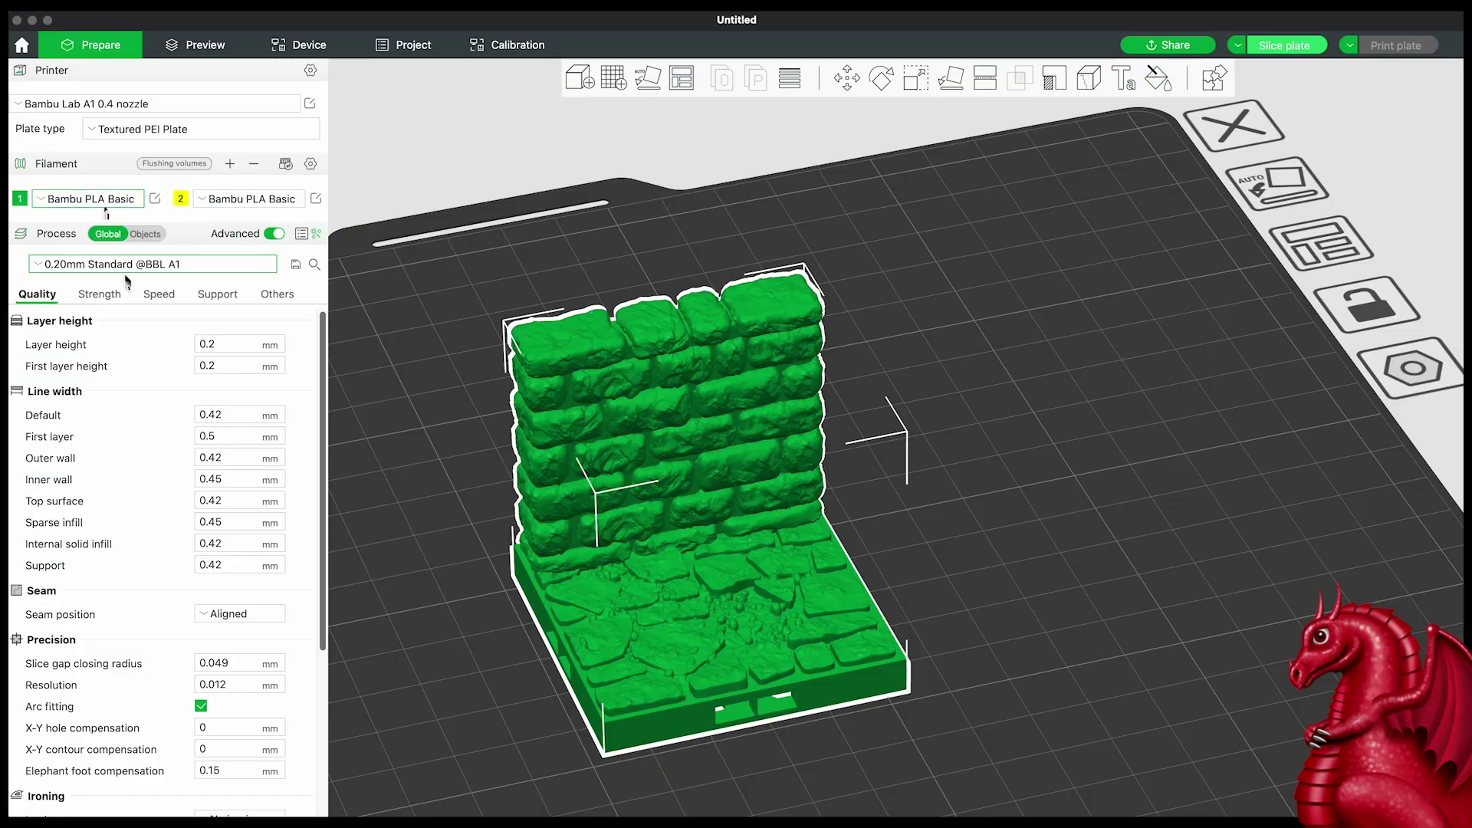
- Keep the 0.20mm Standard preset, lower sparse infill density to 10%, and slice the plate
click(131, 264)
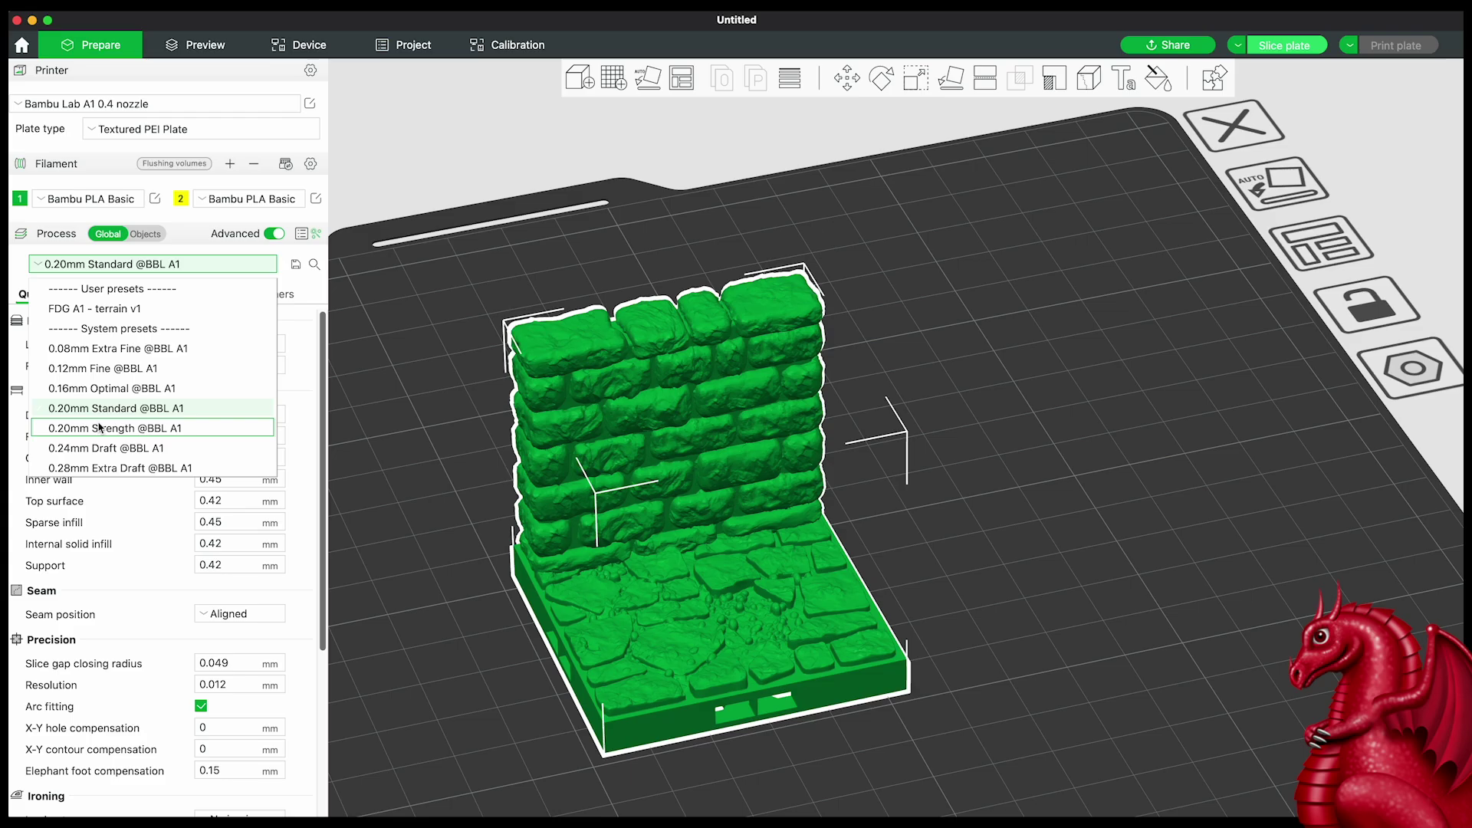
click(111, 263)
click(111, 263)
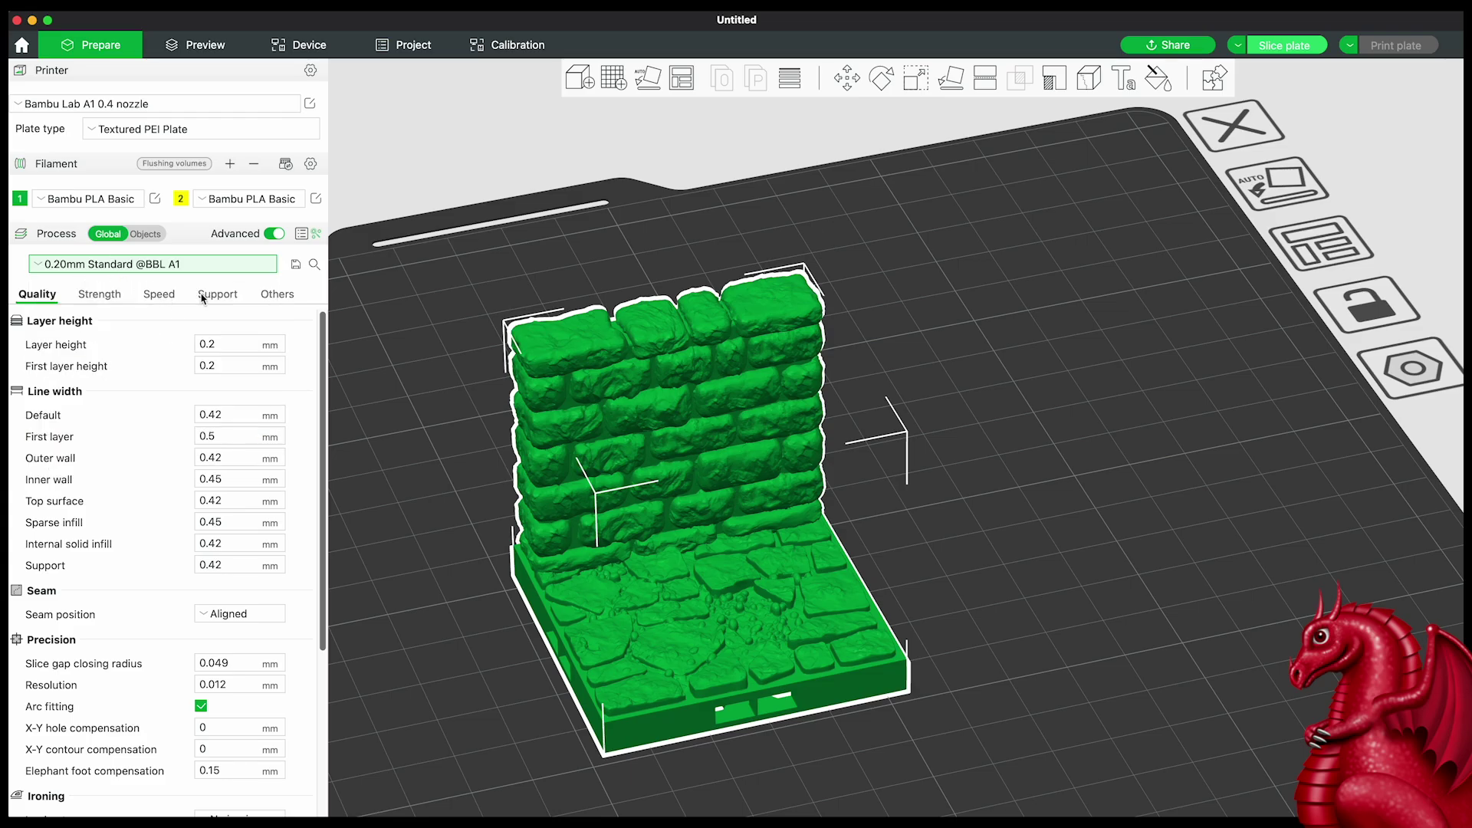
click(102, 296)
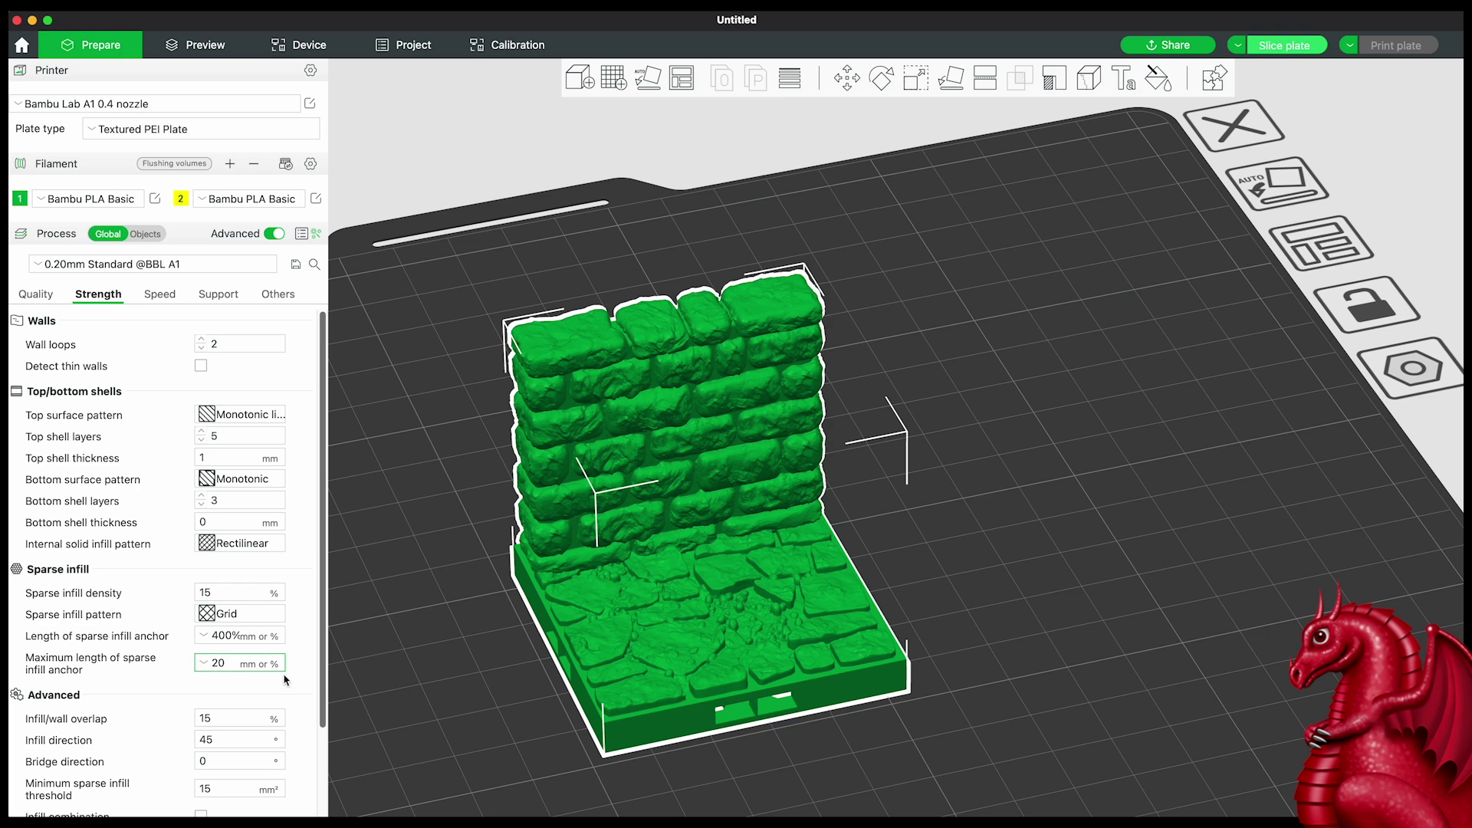
text(10)
key(Return)
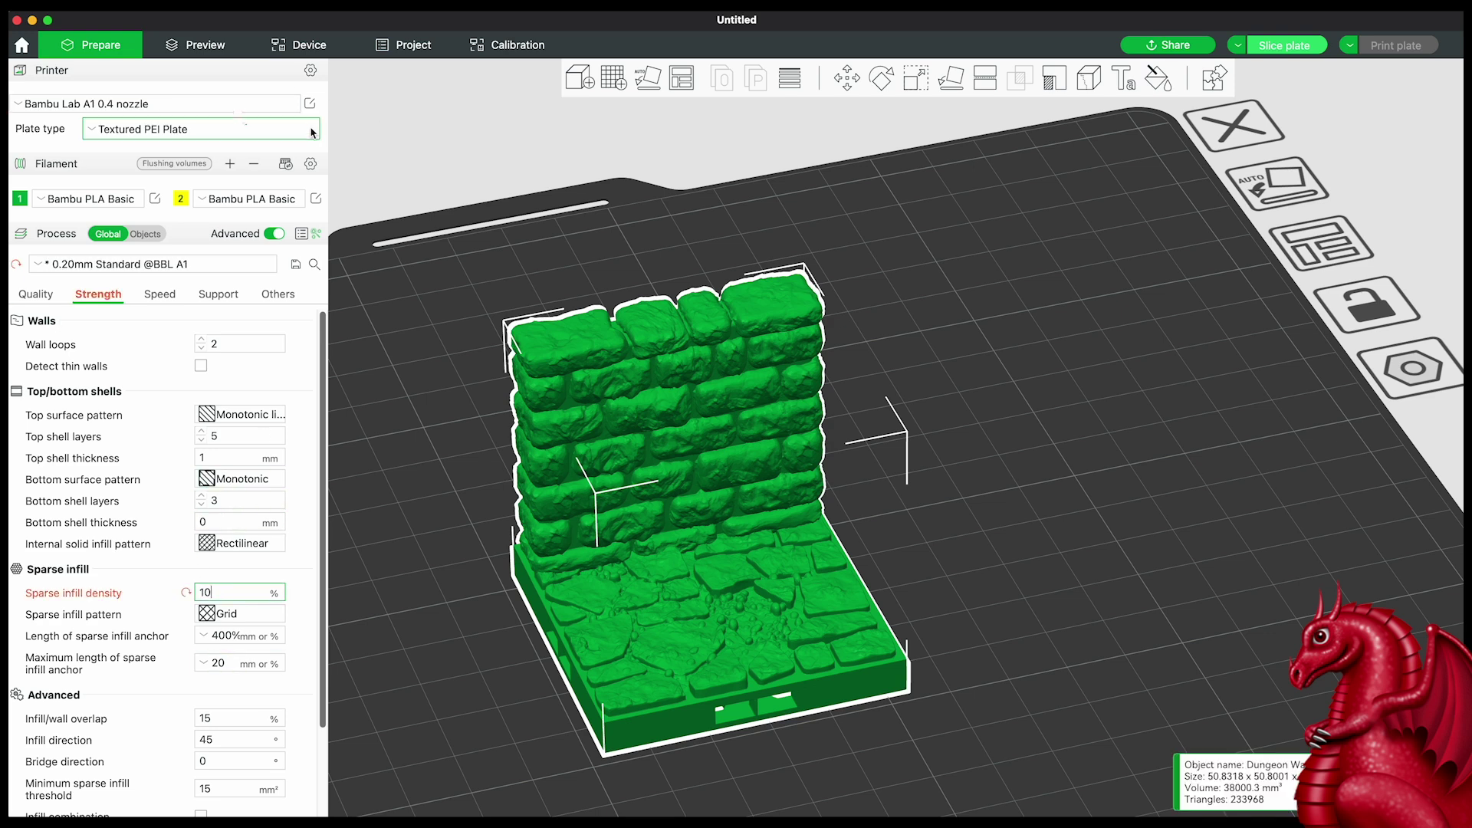
click(1291, 46)
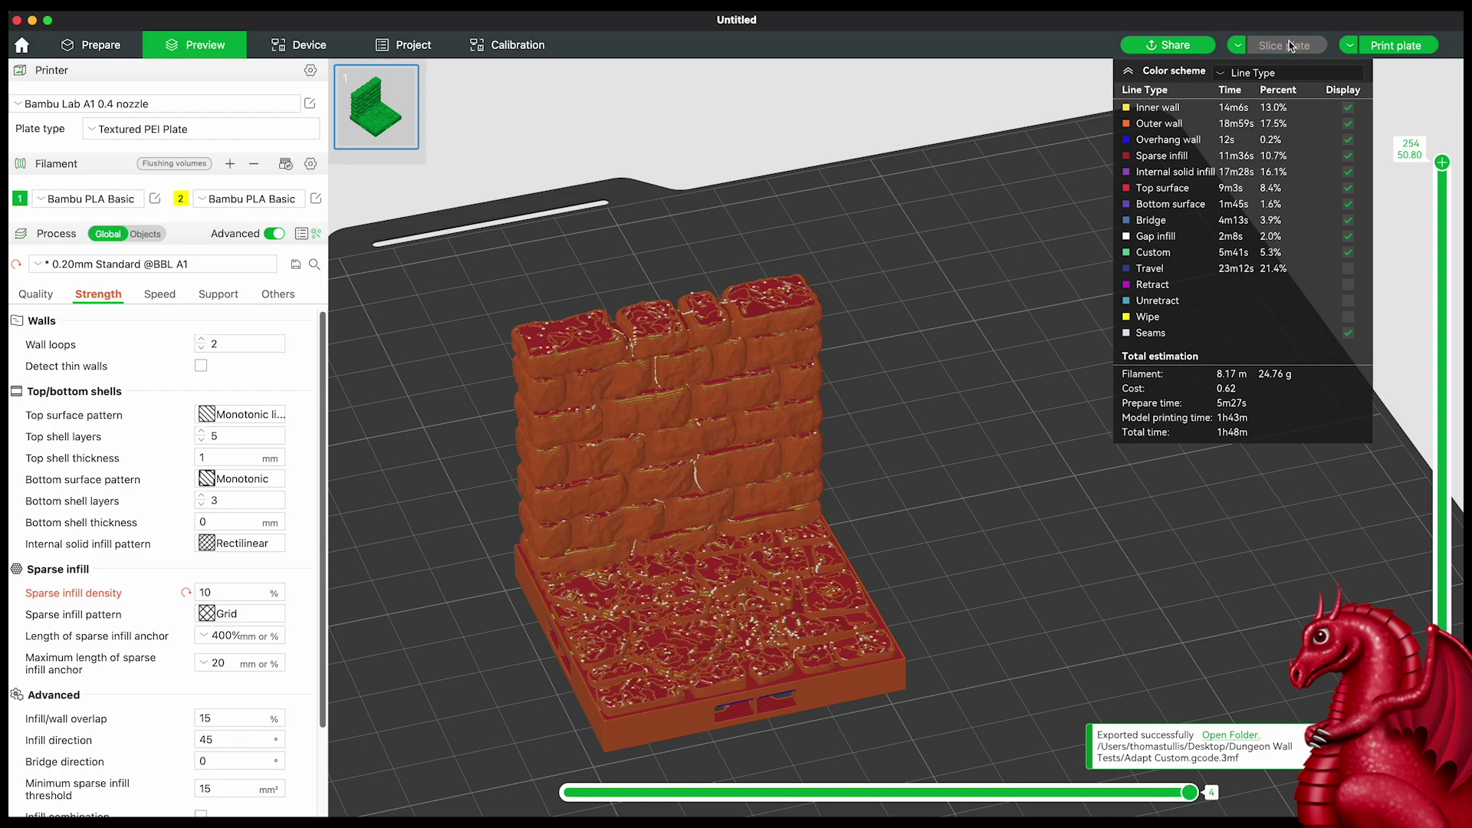
- Export the sliced plate as a G-code file named Standard in the Dungeon Wall Tests folder
click(1349, 47)
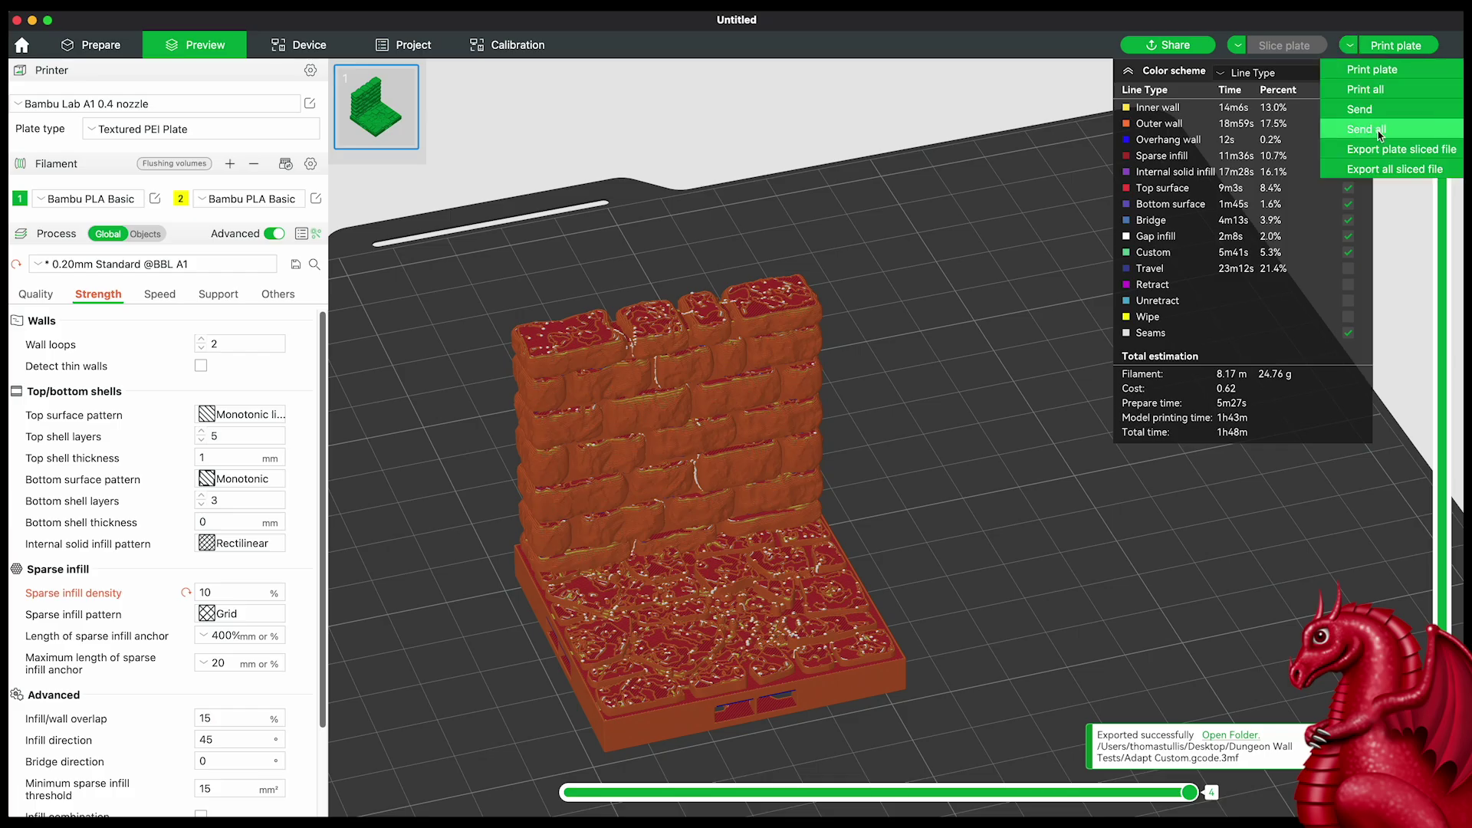
click(1346, 47)
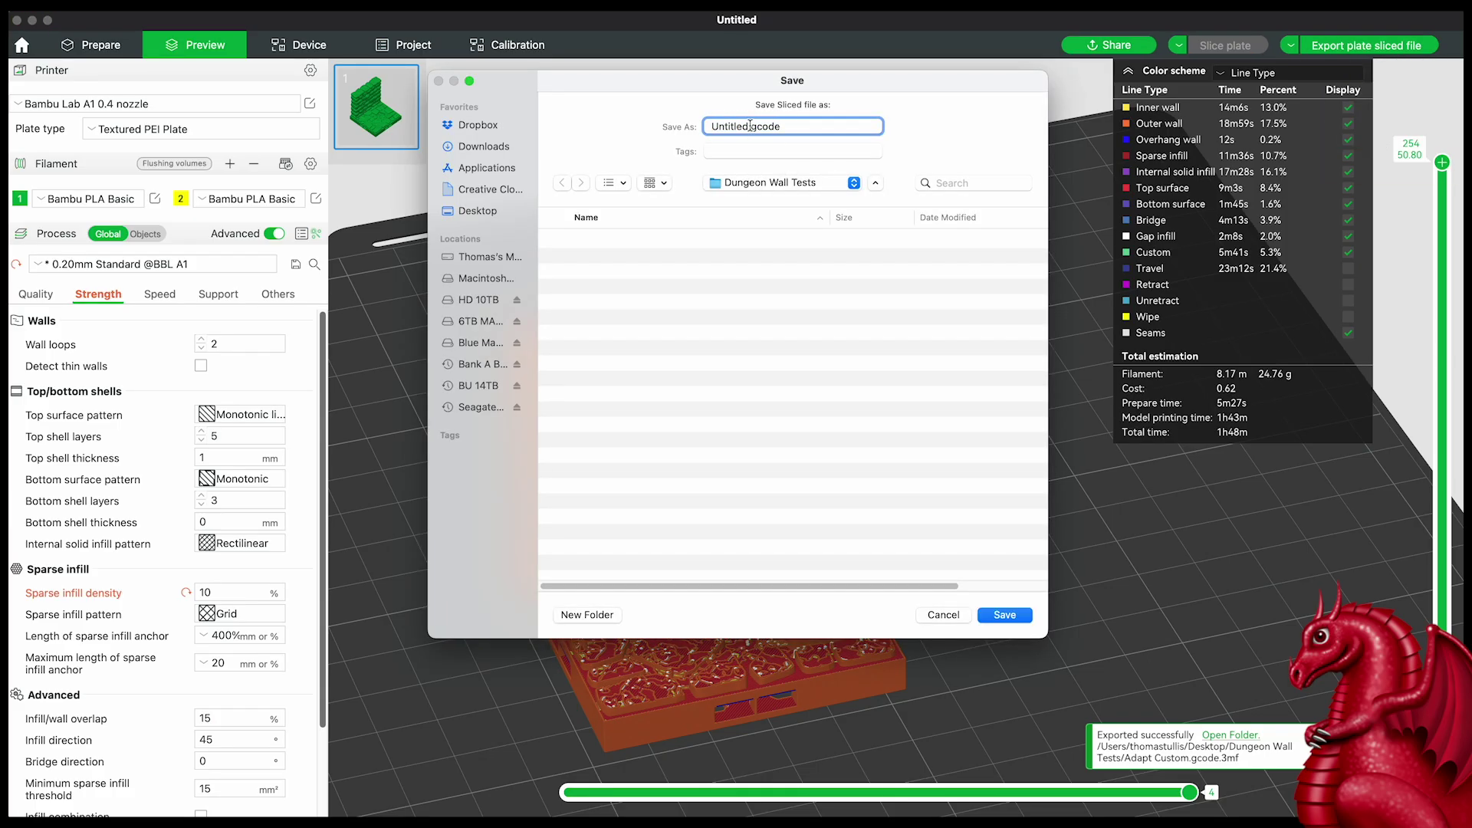
double_click(736, 125)
text(Standard)
click(1012, 613)
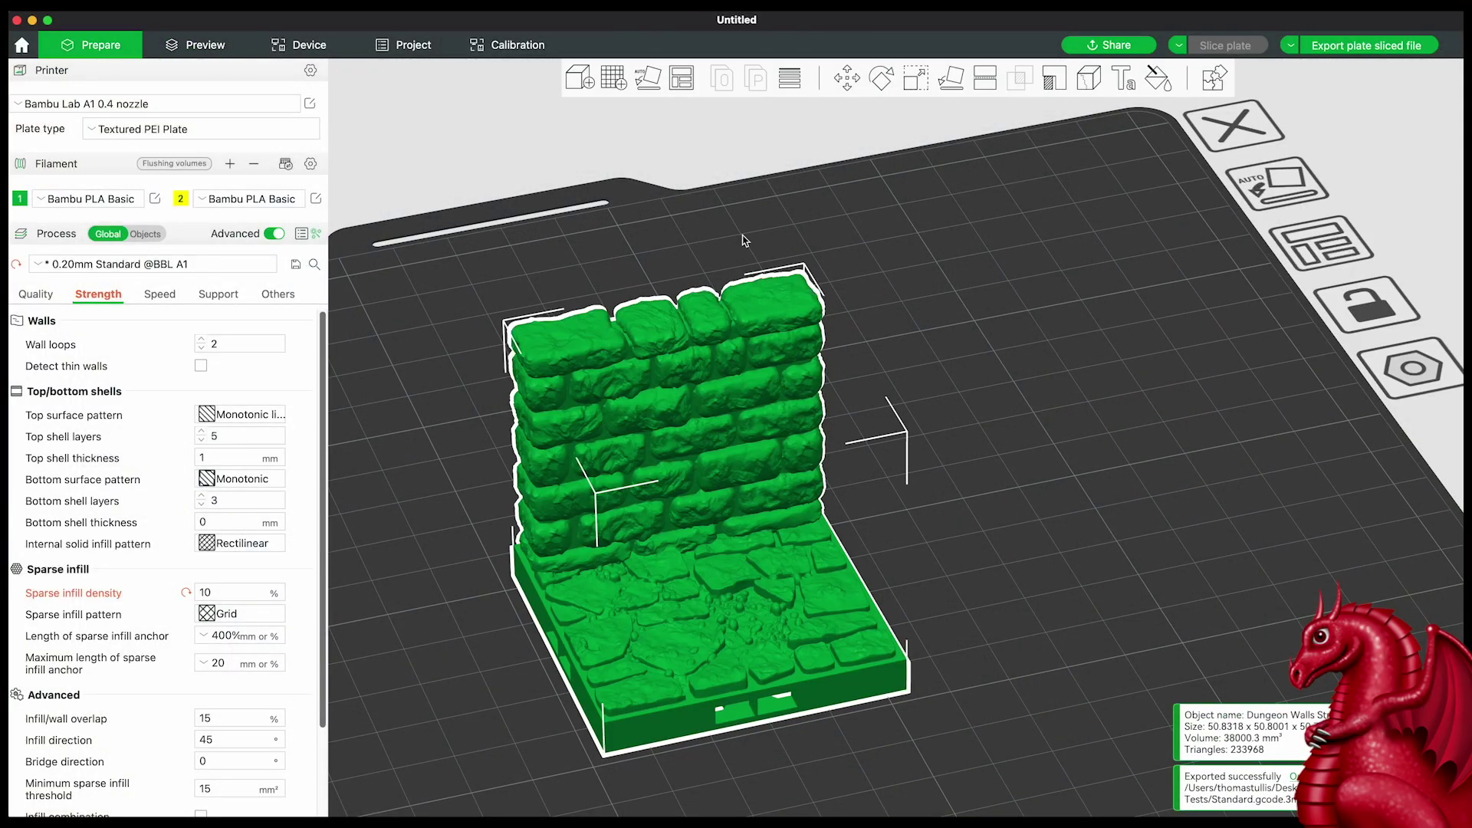
- Open the variable layer height editor for the wall tile
click(791, 79)
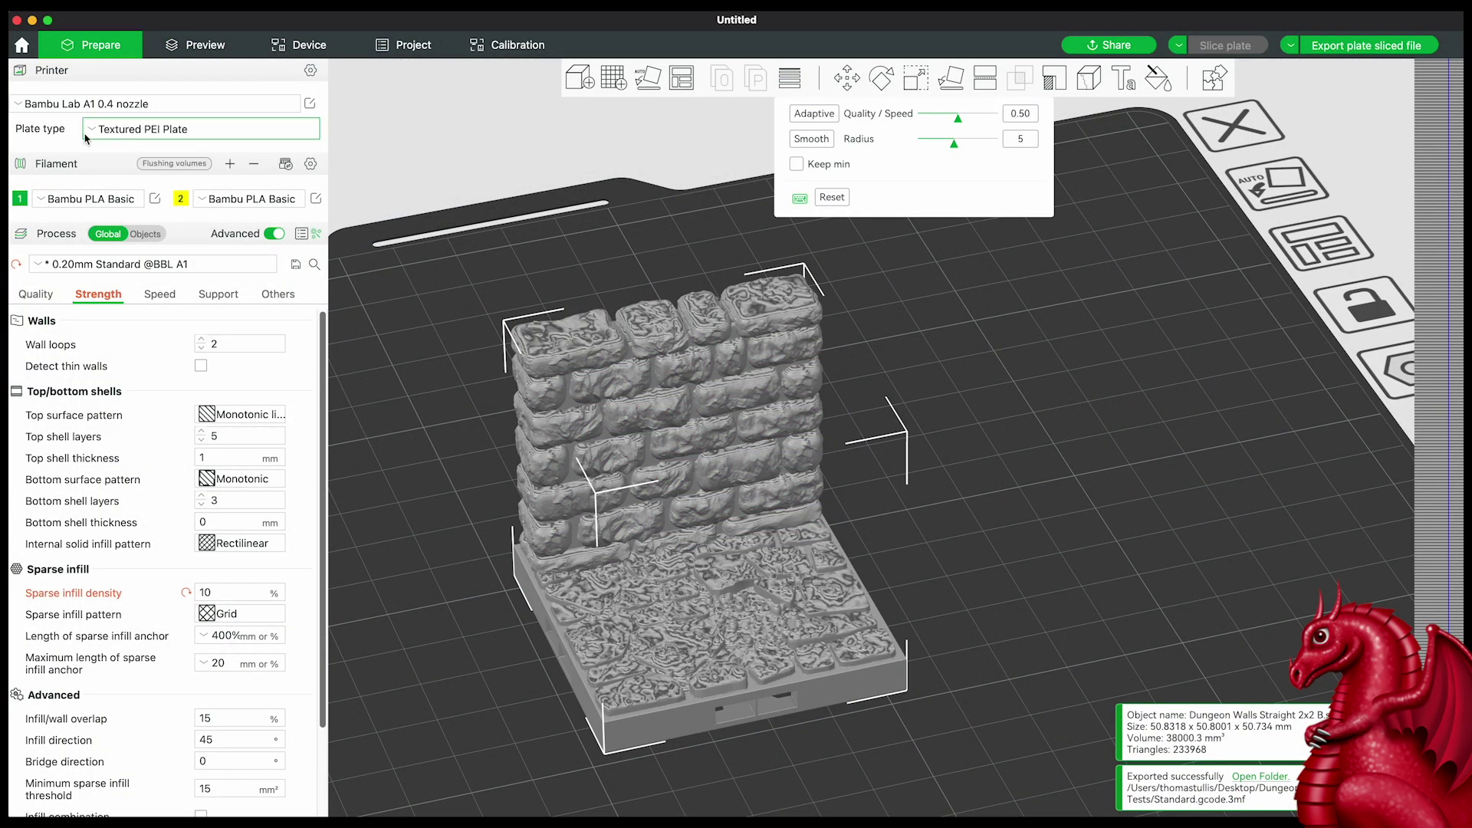
- Check the extruder's 0.08–0.28 mm layer height limits in printer settings, then close them
click(310, 102)
key(Escape)
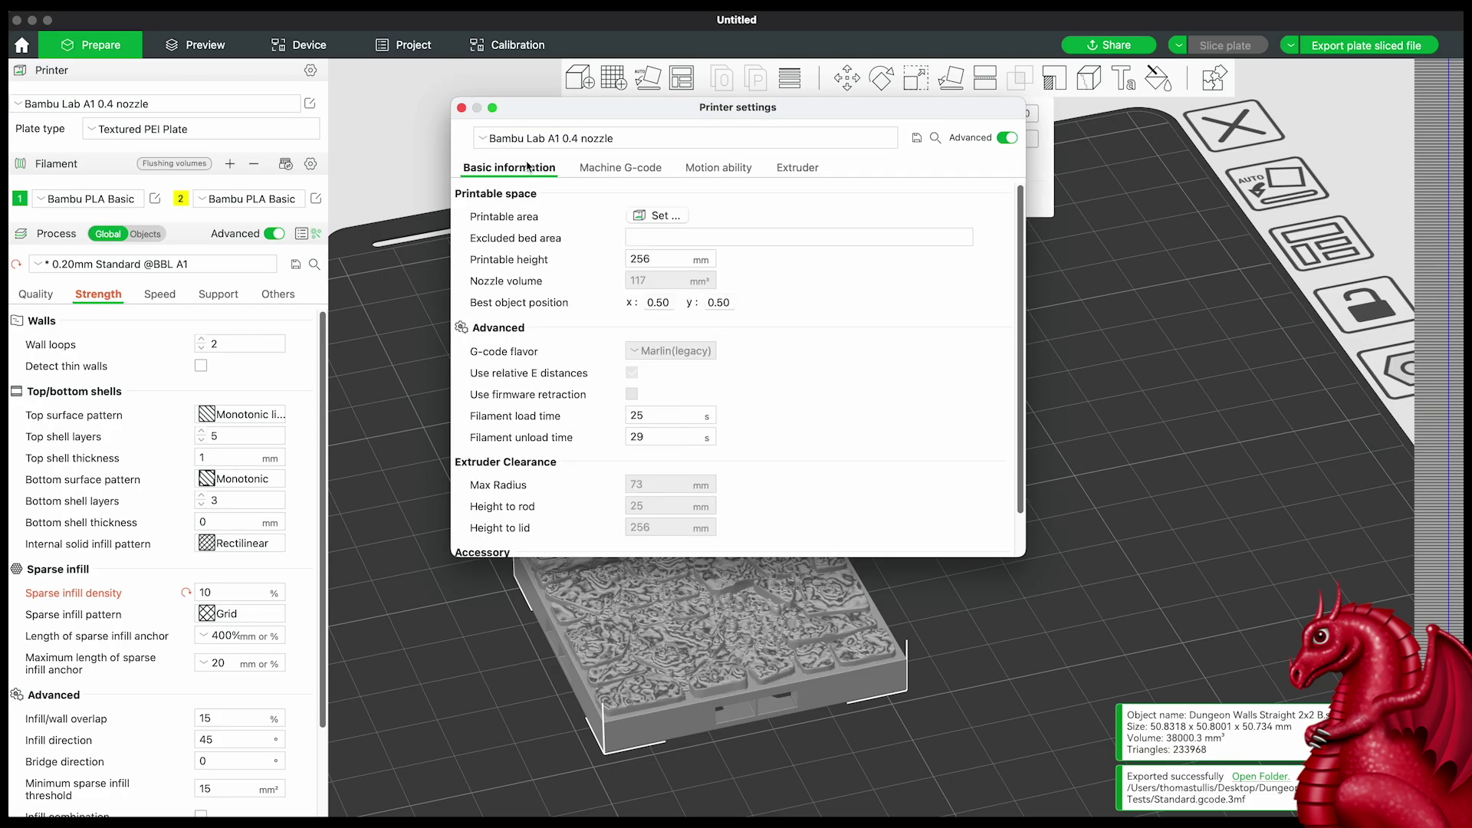
click(793, 168)
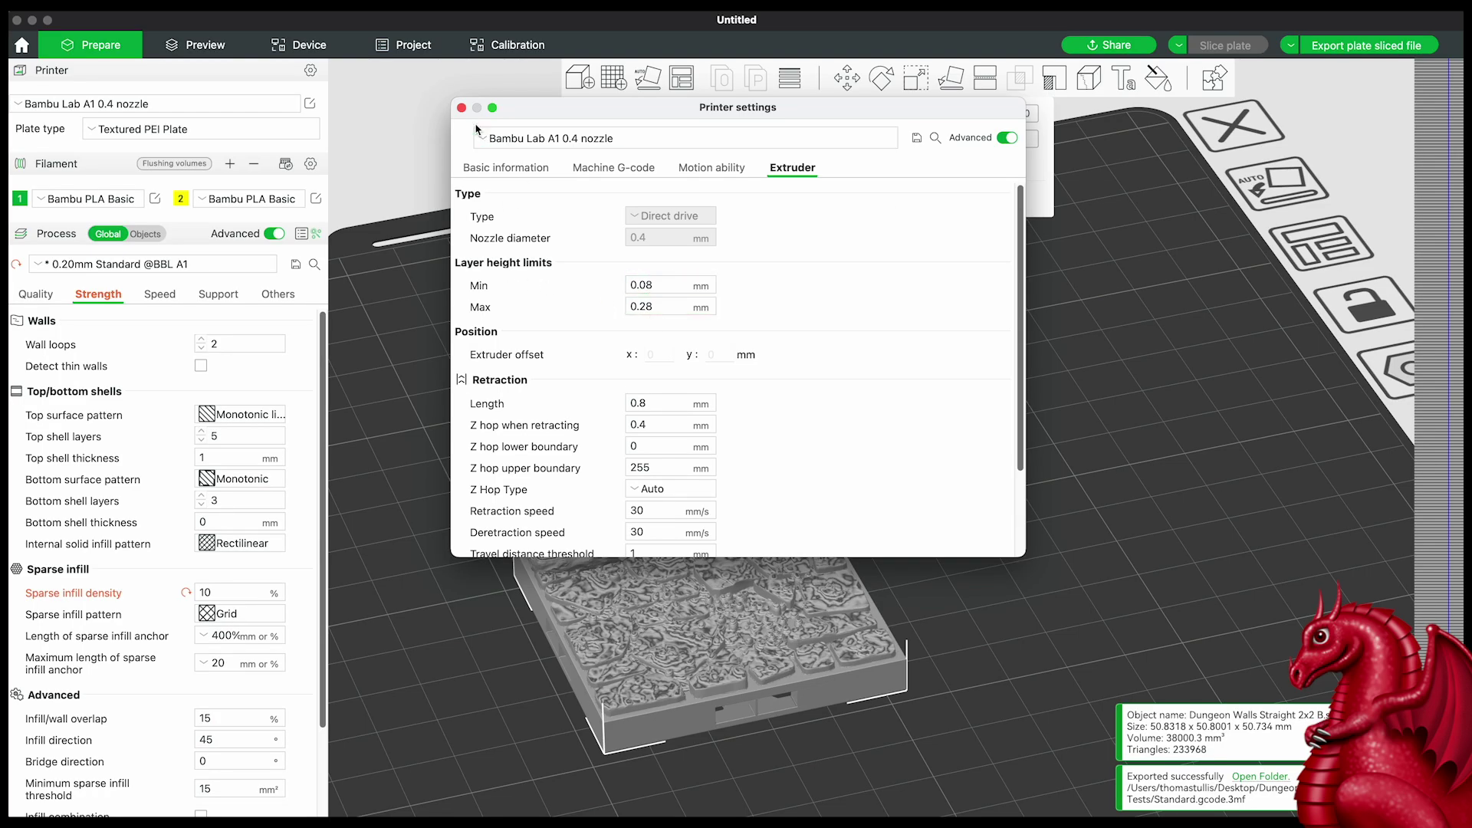
click(460, 107)
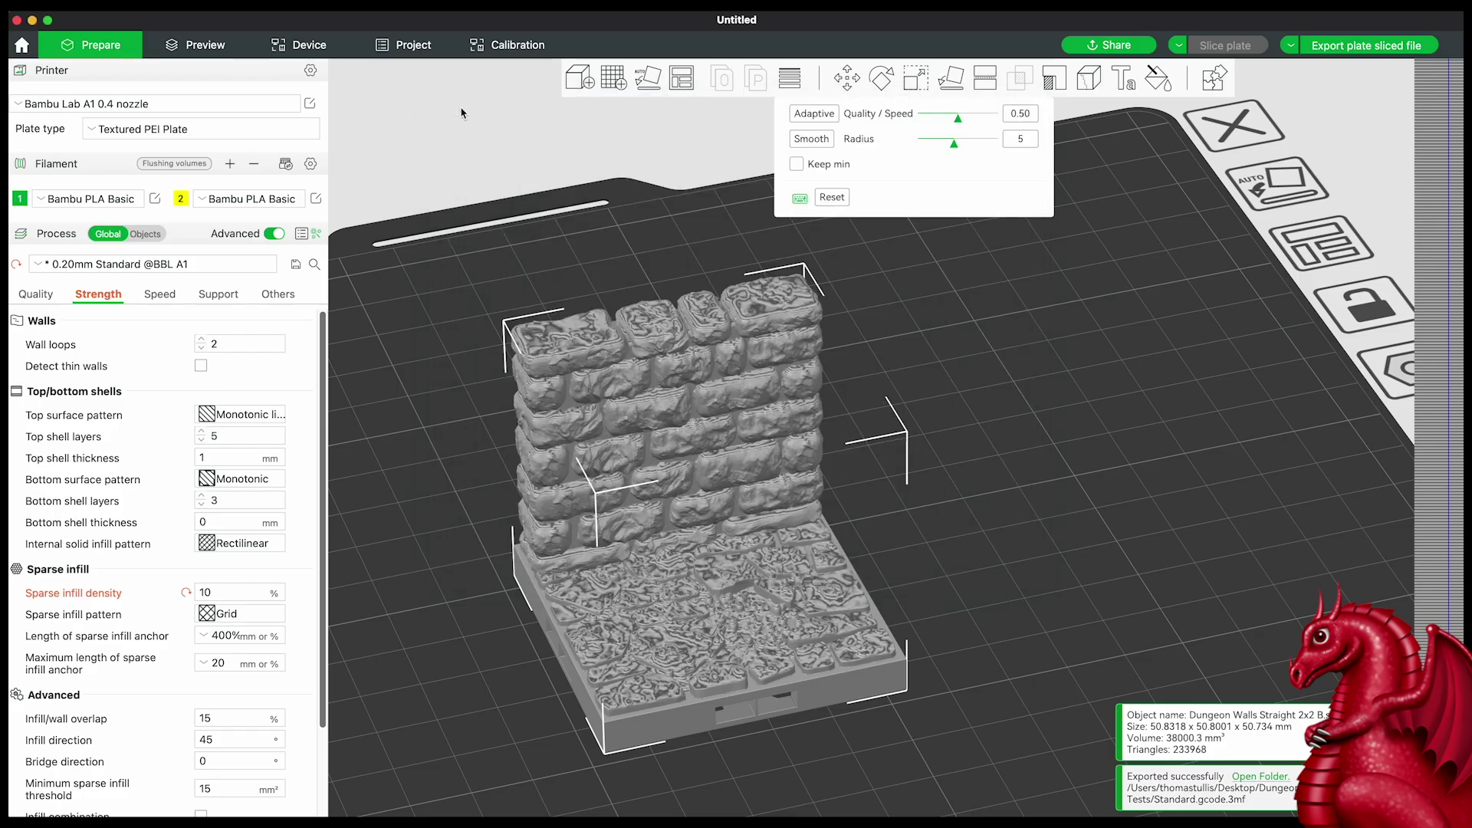
- Apply adaptive layer heights to the wall tile and slice the plate
click(824, 115)
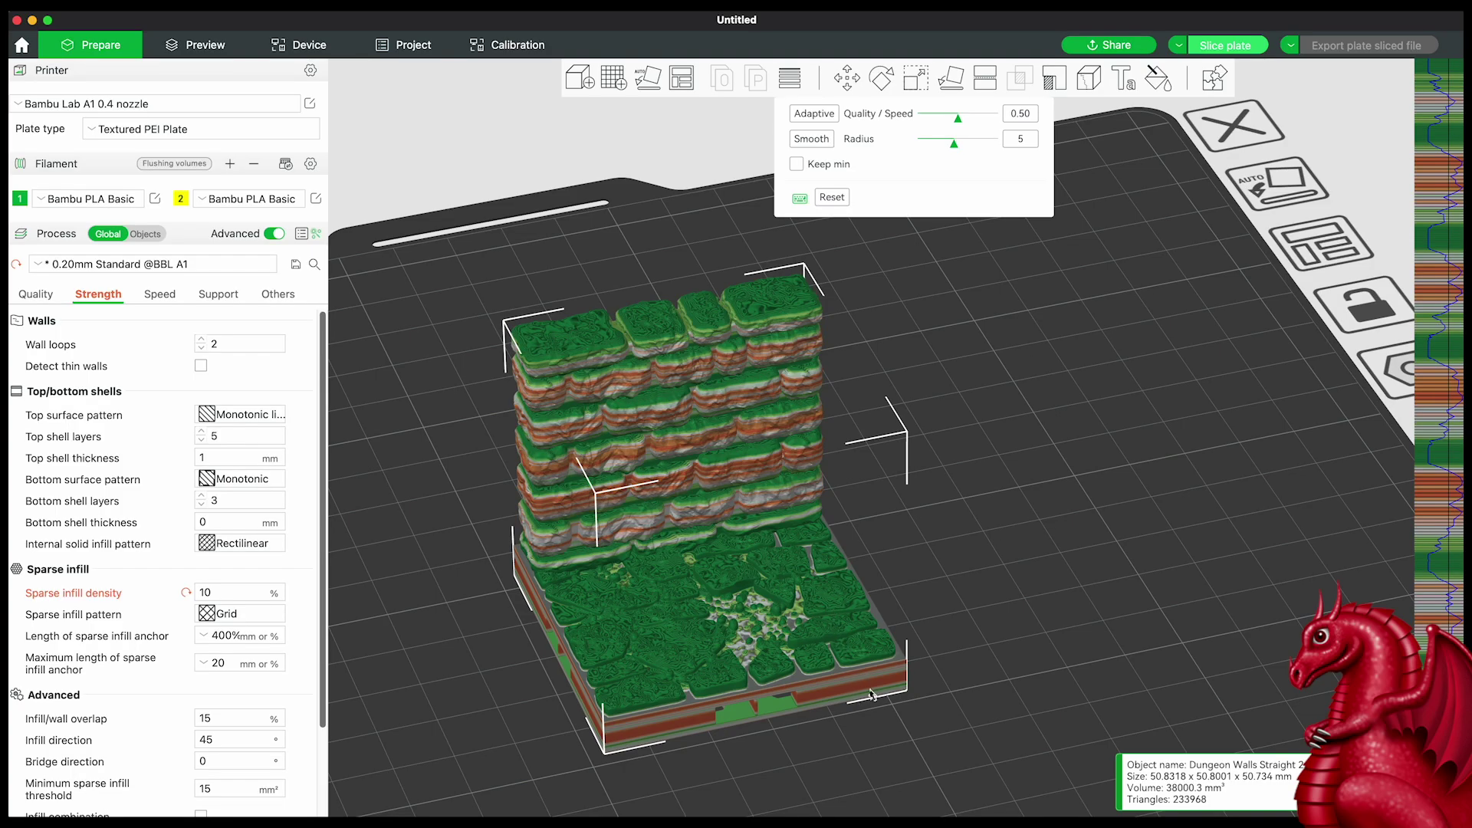
click(1229, 40)
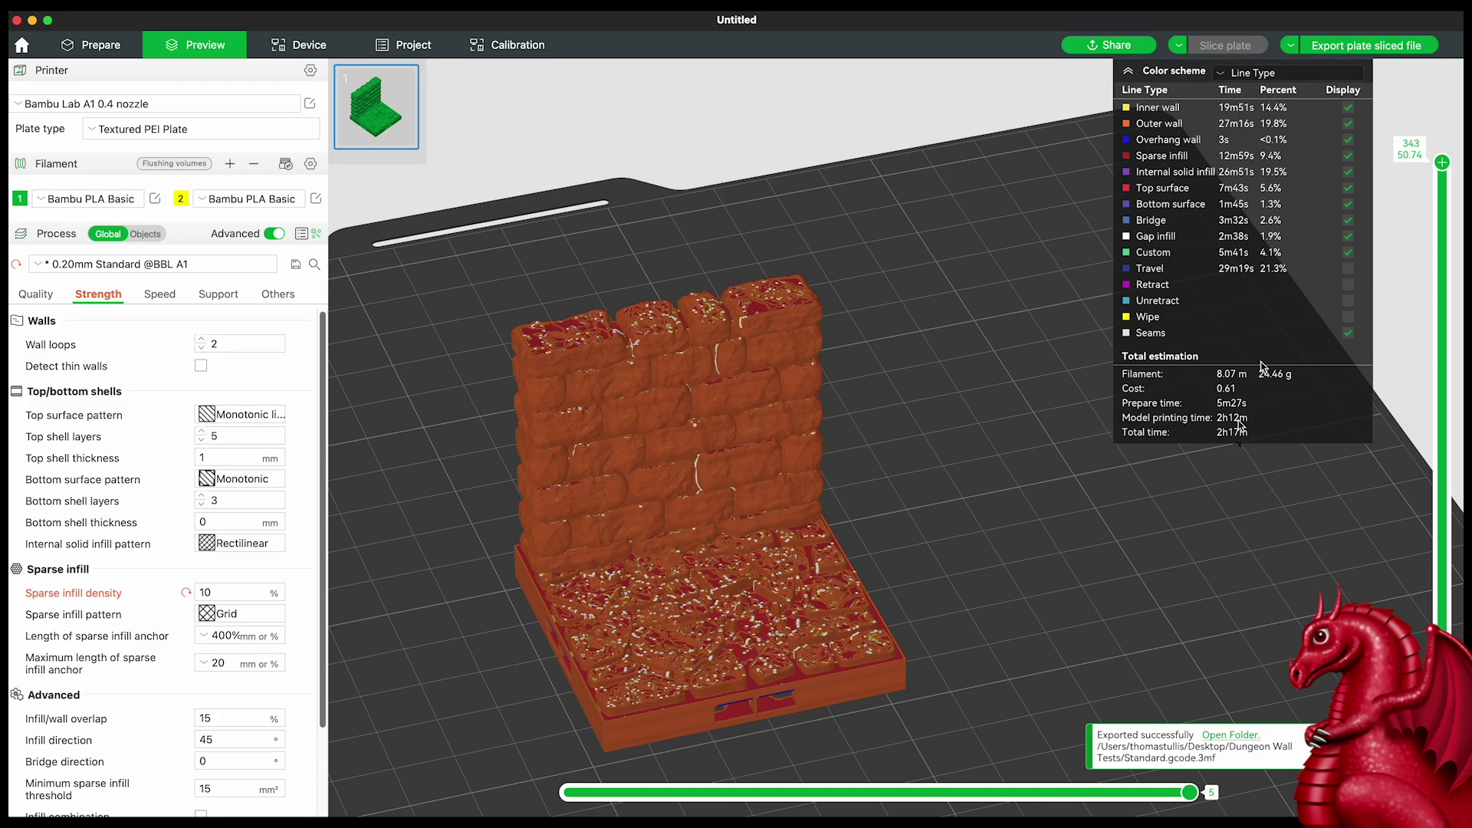
- Export the adaptive-layer slice under the file name Adapt Standard
click(1365, 48)
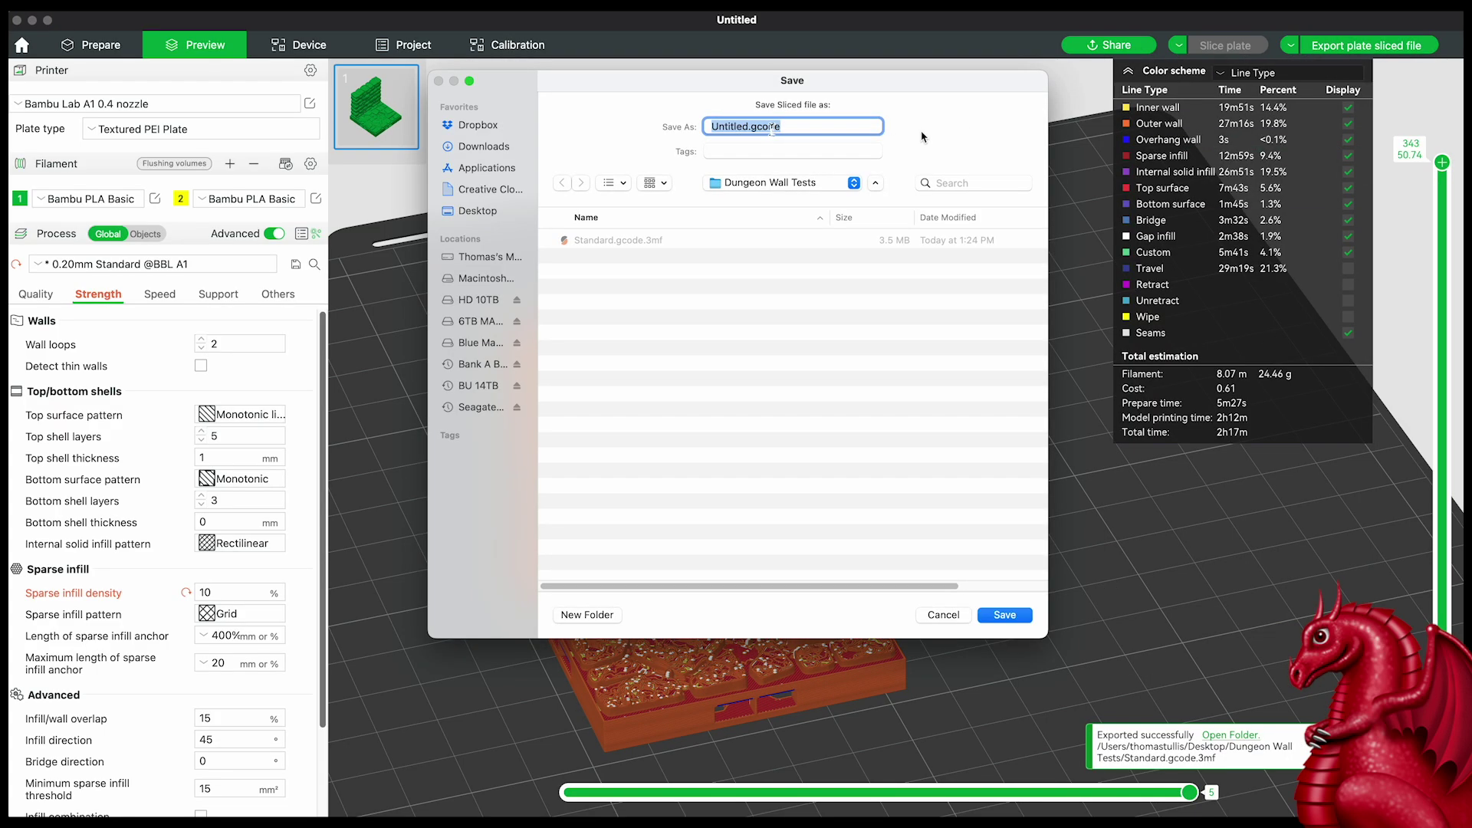
text(Adapt Standar)
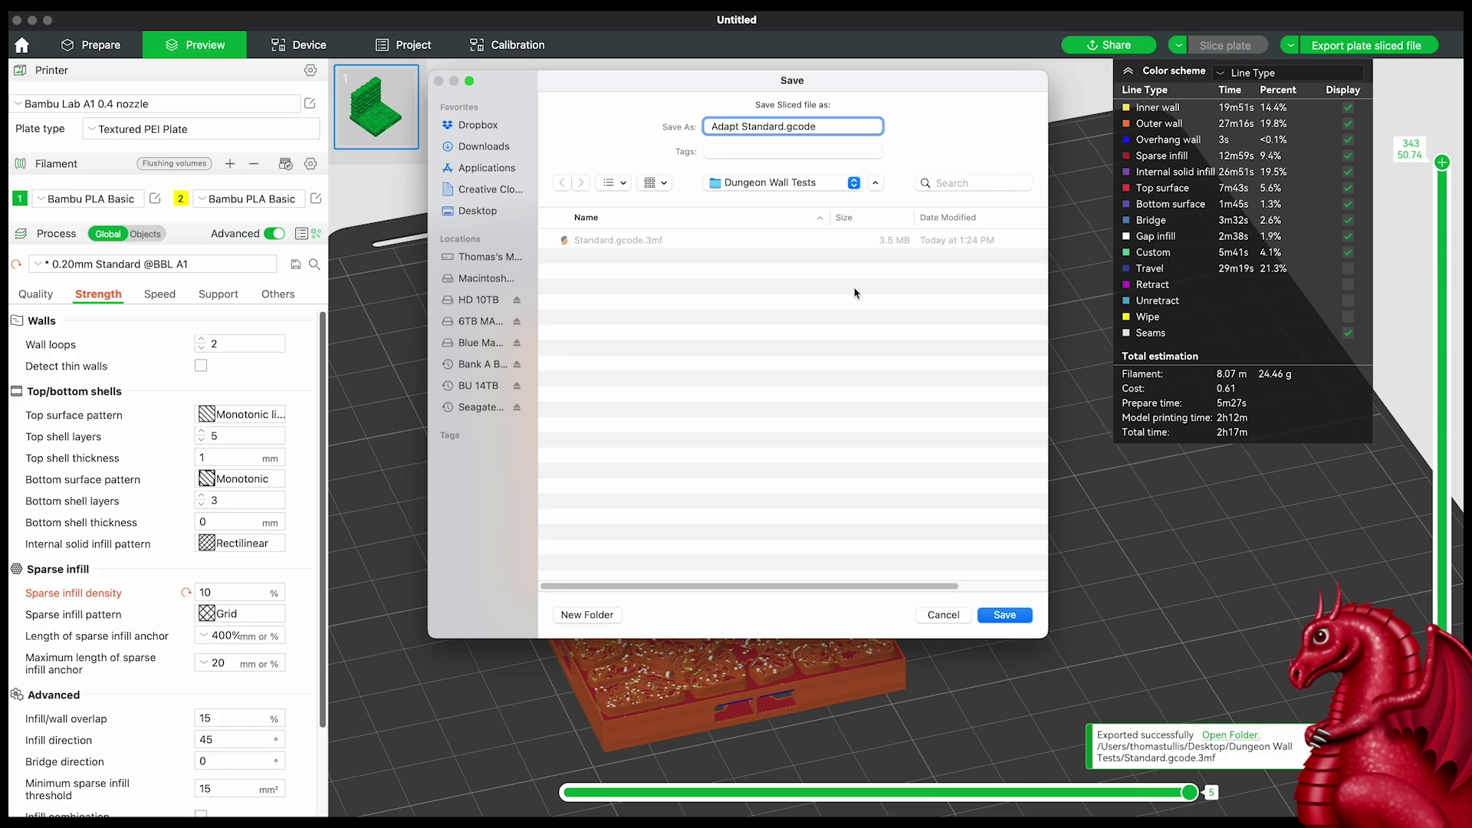
key(BackSpace)
key(BackSpace)
key(BackSpace)
key(BackSpace)
key(BackSpace)
key(BackSpace)
key(BackSpace)
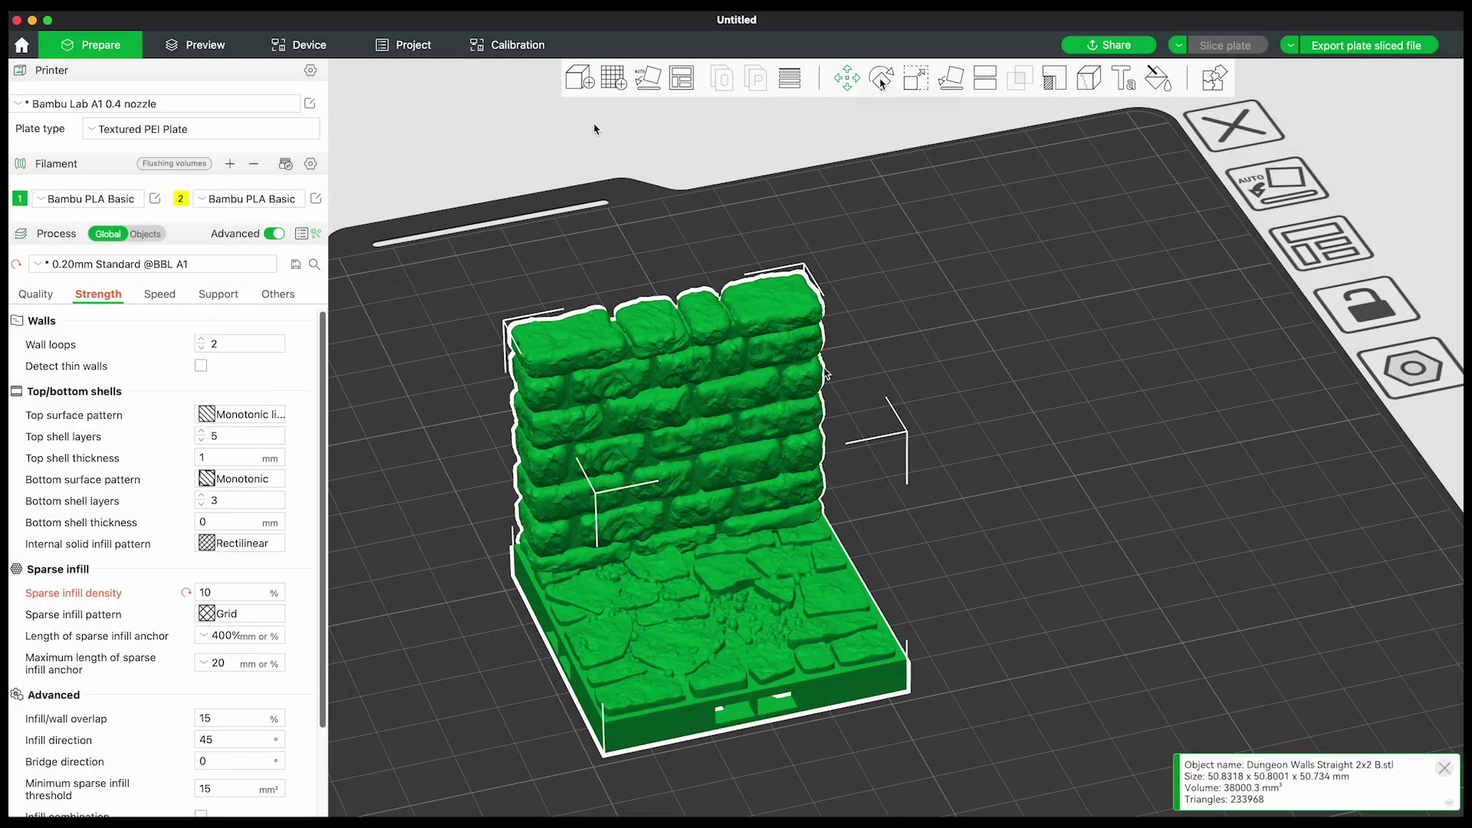
- Paint thinner layers onto the top brick row and floor tiles, then re-slice the plate
click(792, 78)
click(797, 80)
click(798, 80)
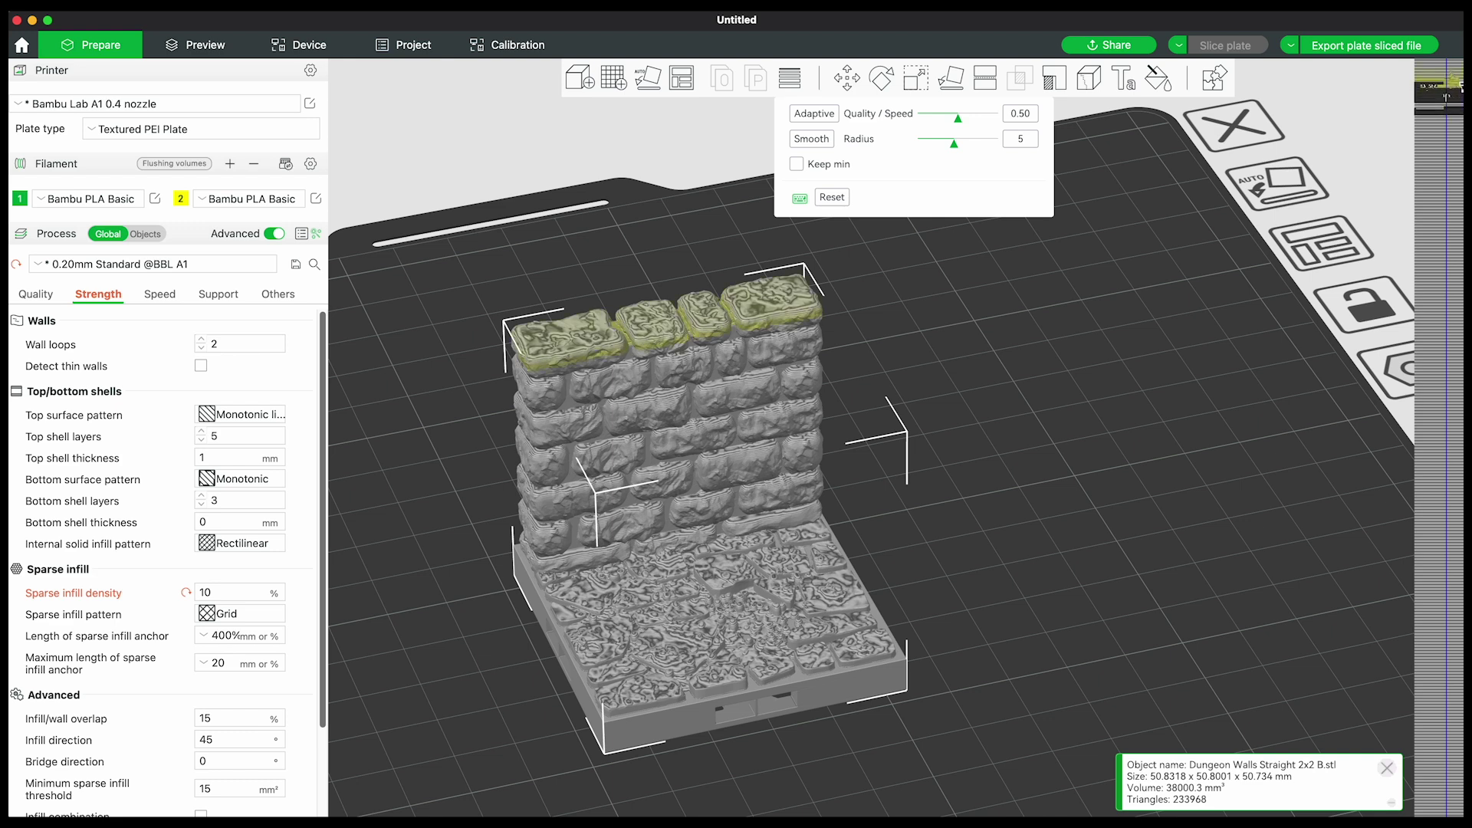
drag(1452, 77, 1447, 56)
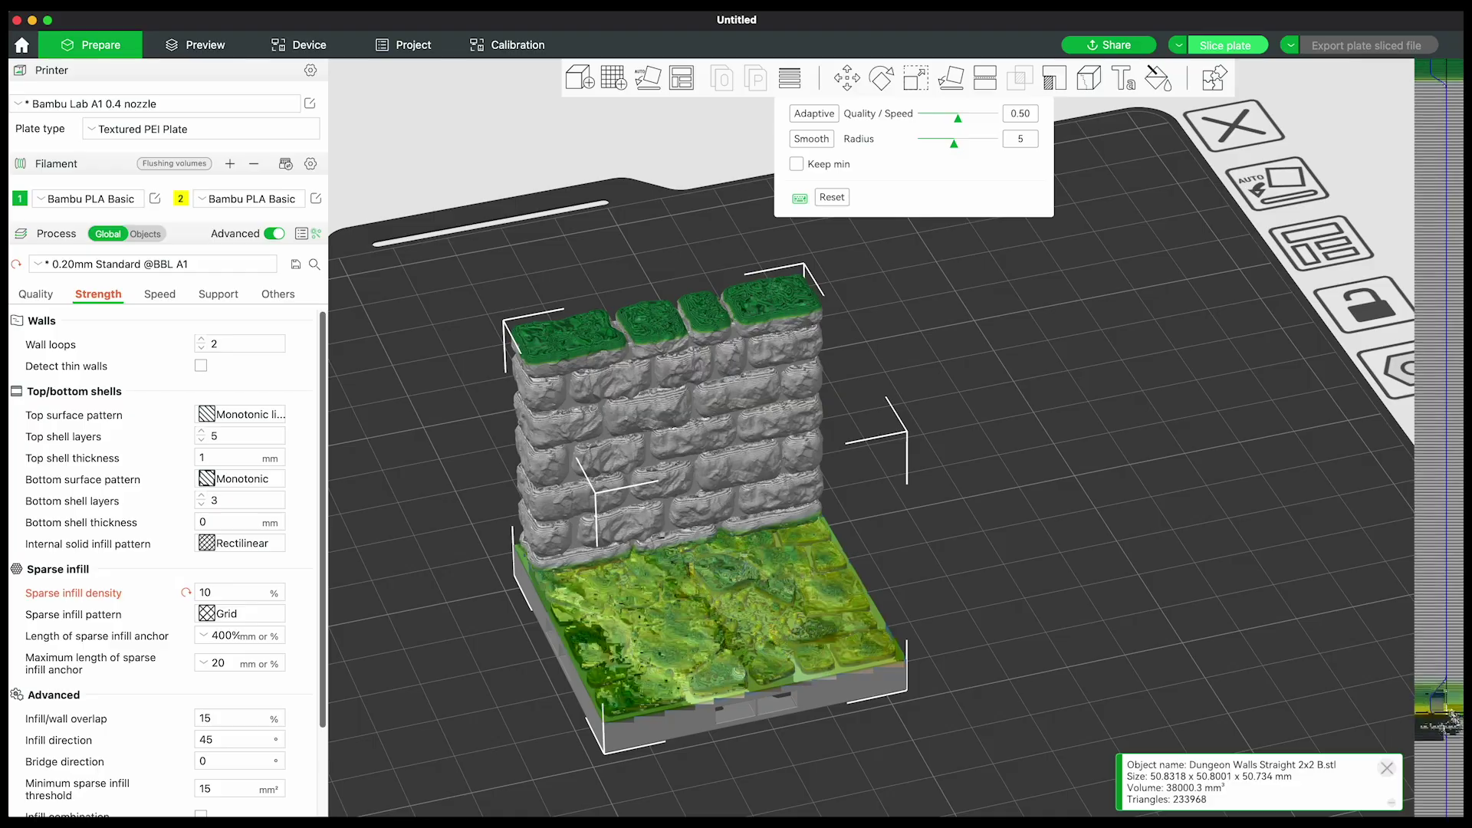
drag(1441, 717, 1452, 711)
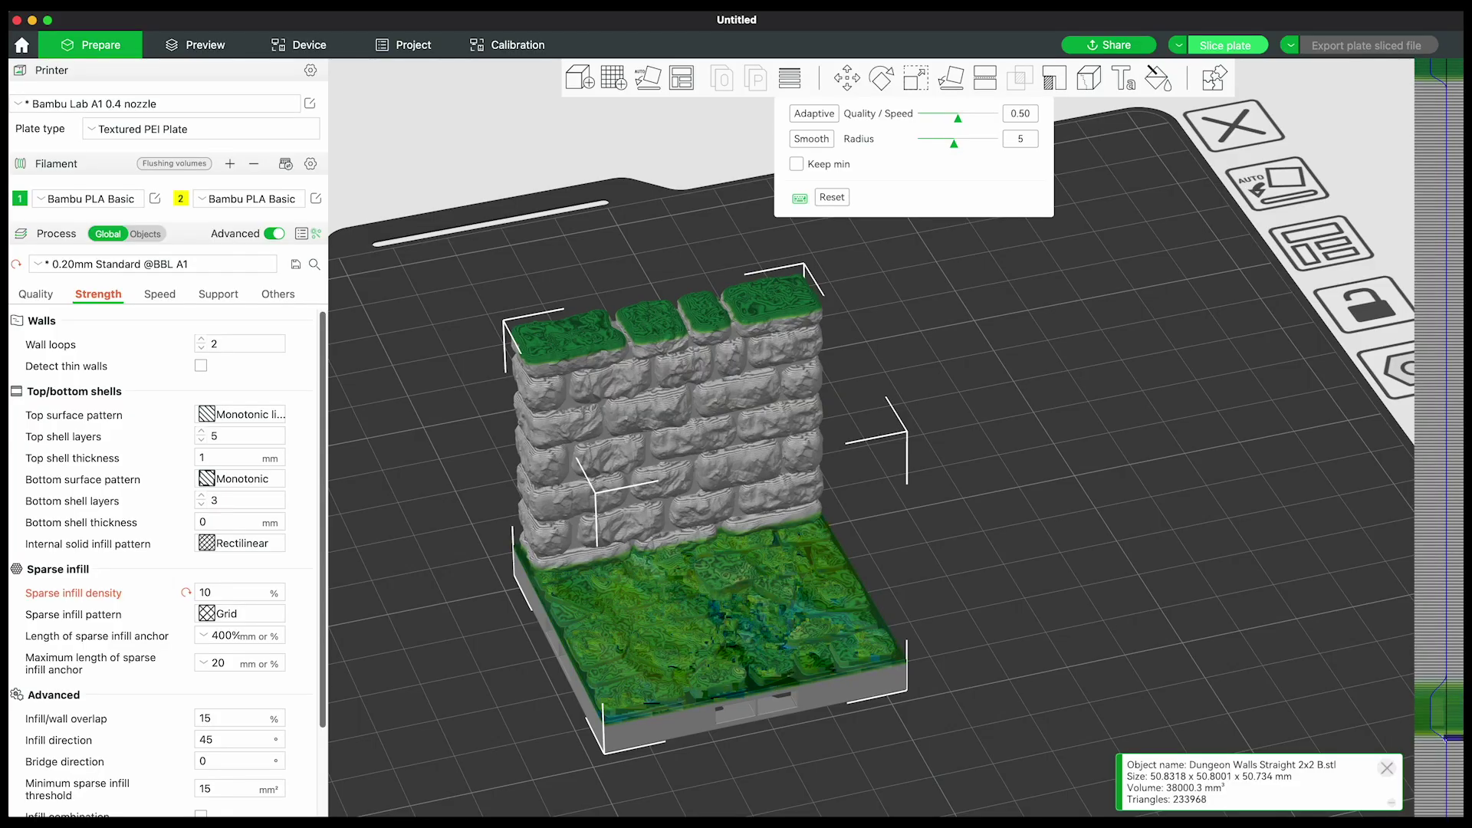
mouse_move(1451, 657)
mouse_down()
mouse_move(1423, 690)
mouse_move(1446, 712)
mouse_move(1437, 690)
mouse_move(1451, 813)
mouse_move(1443, 713)
mouse_move(1459, 810)
mouse_move(1456, 742)
mouse_move(1459, 805)
mouse_up()
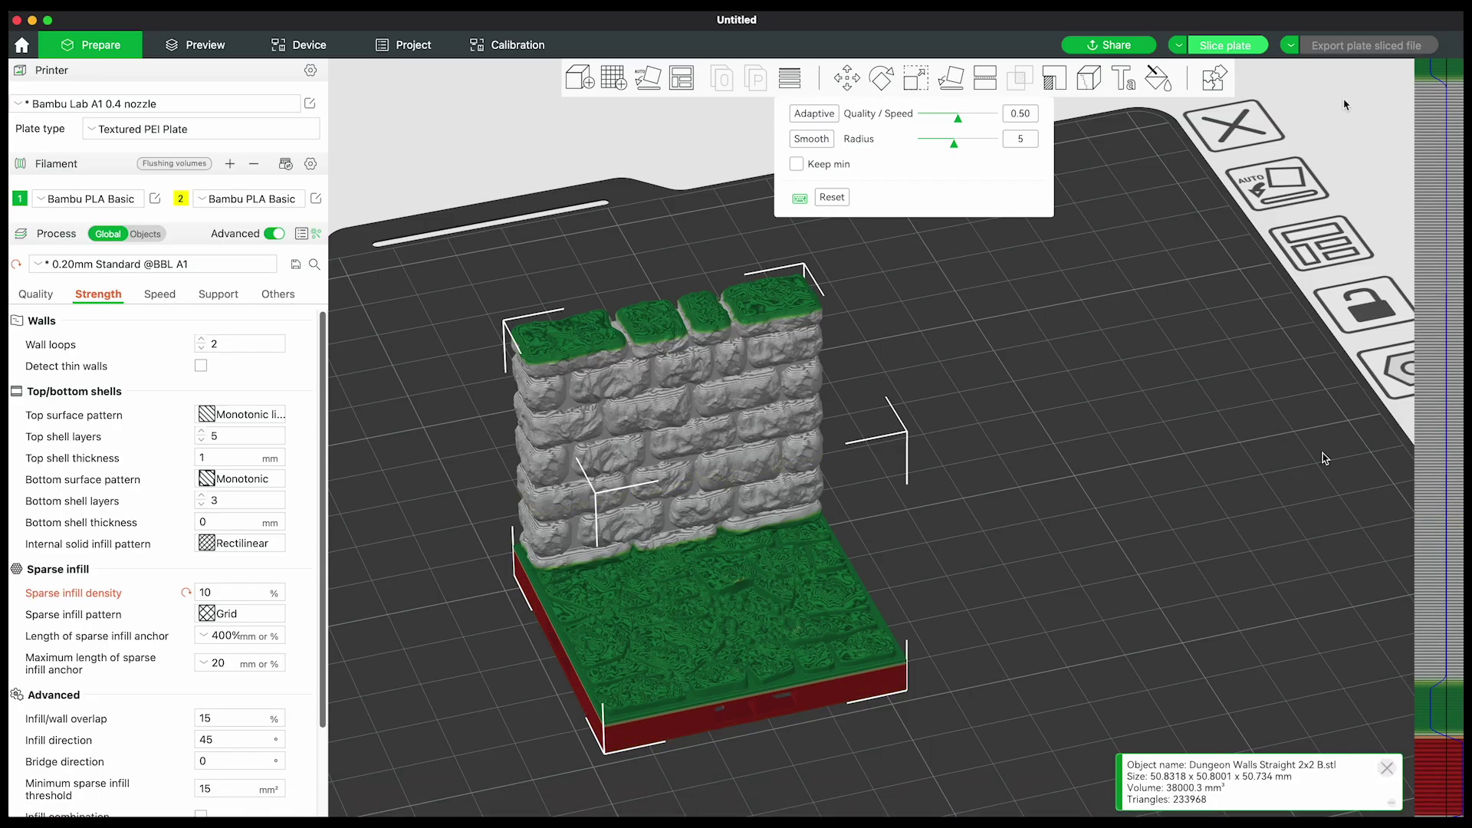
click(1242, 46)
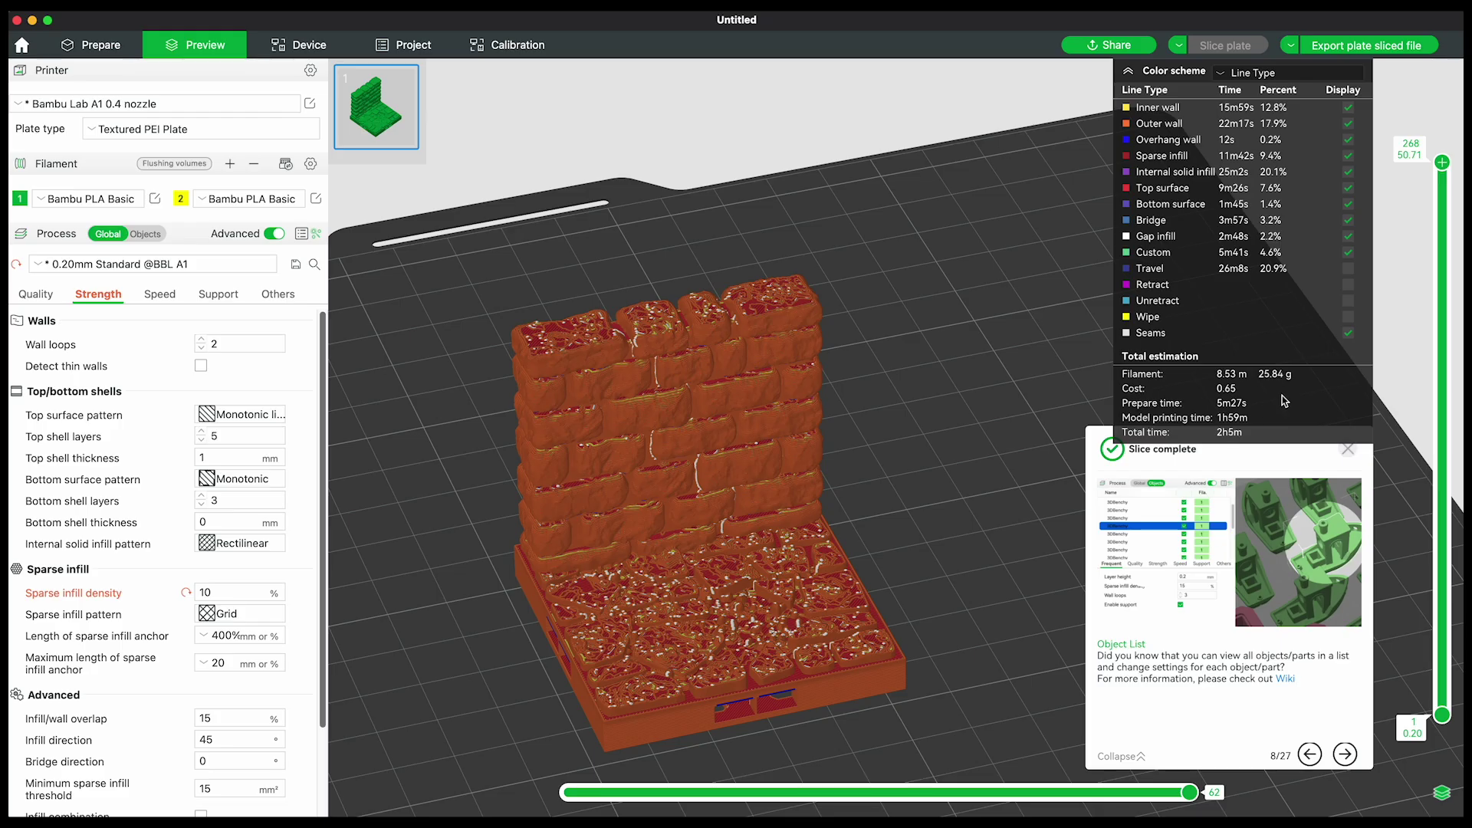
- Export the custom-layer slice as Adapt Custom.gcode
click(1393, 51)
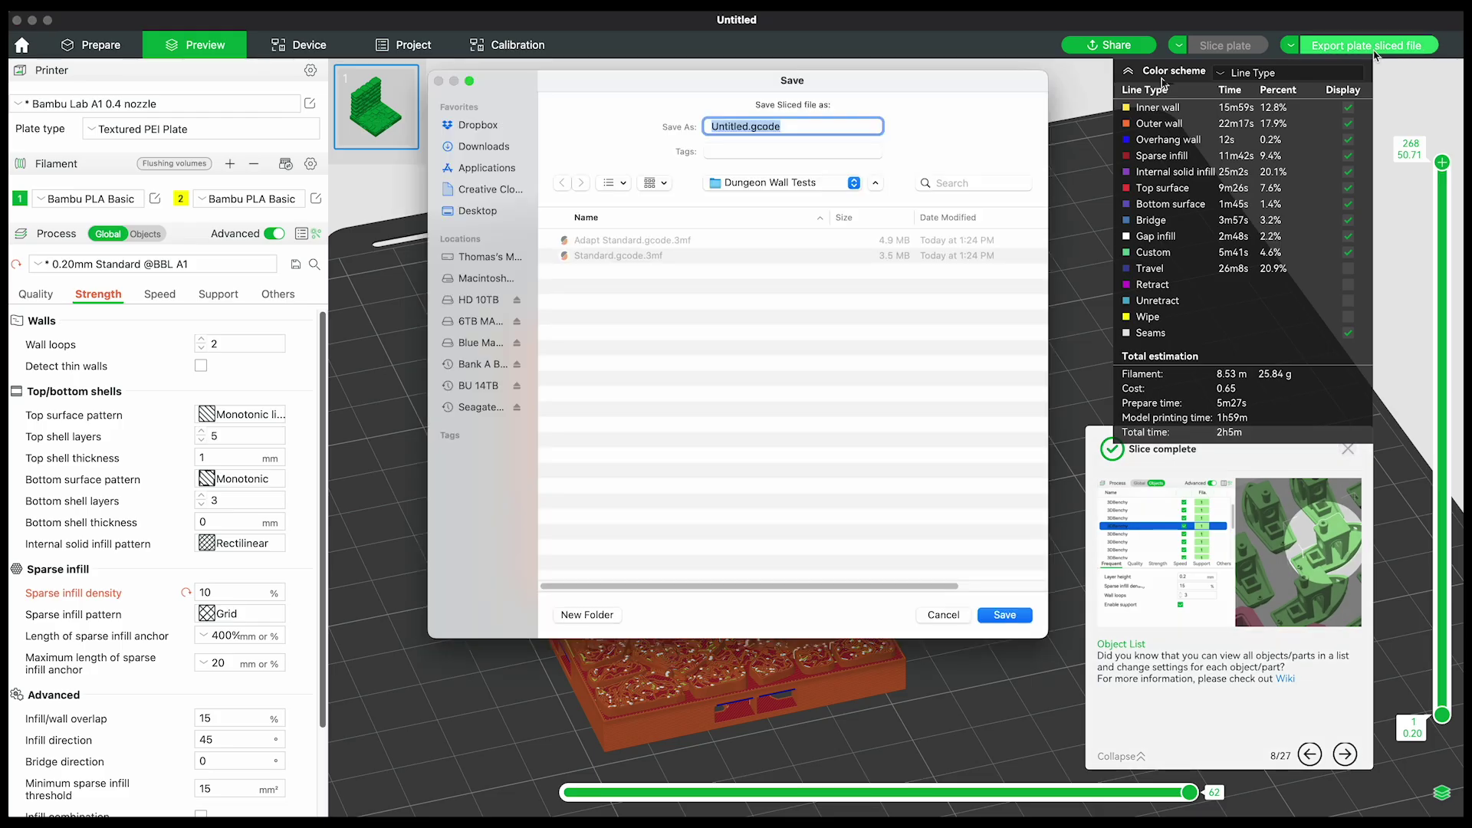
click(746, 125)
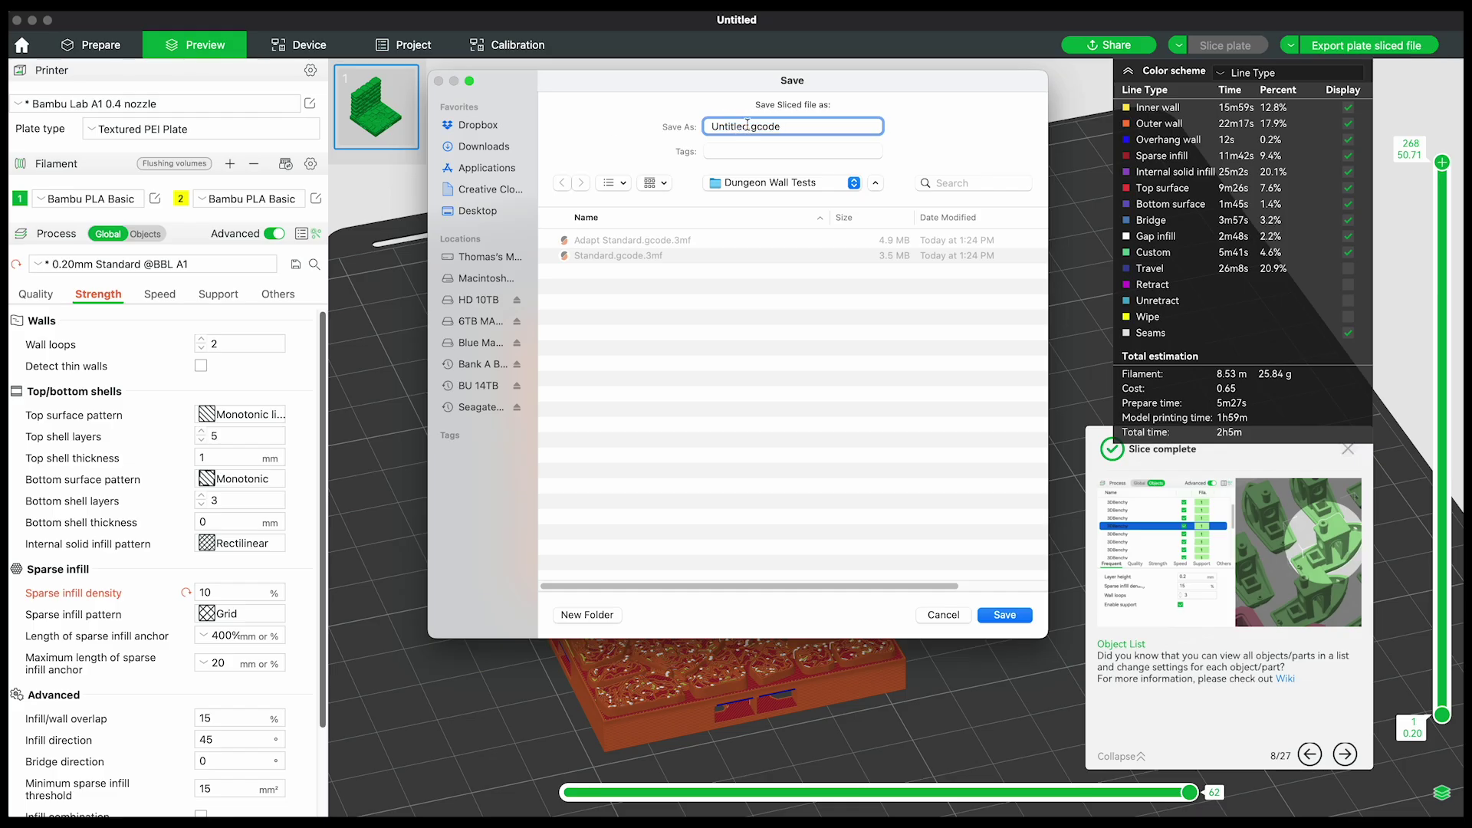
double_click(747, 124)
text(Adapt Custom)
click(1002, 614)
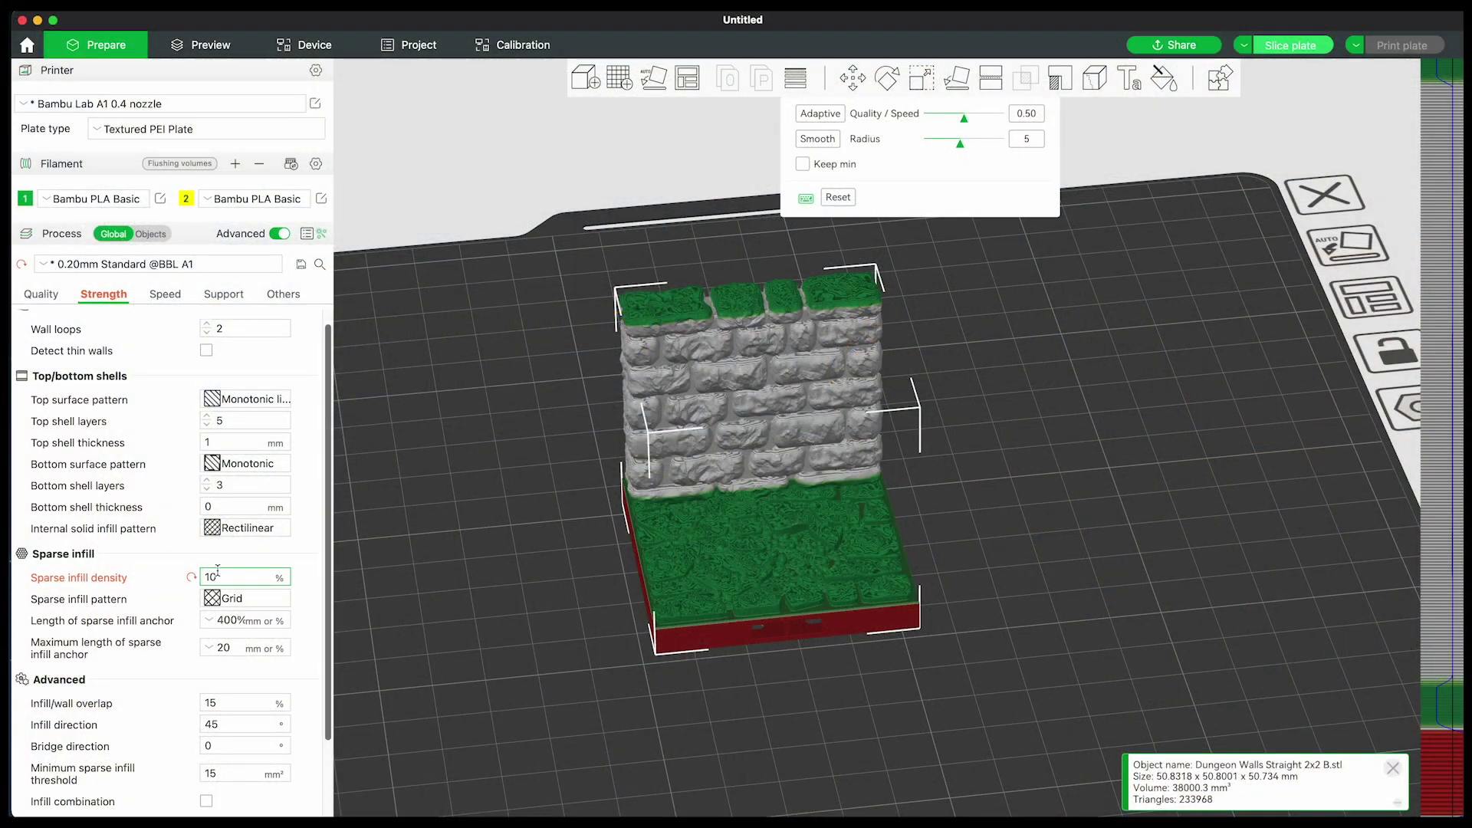
- Switch the sparse infill pattern to Lightning and slice the plate
click(241, 600)
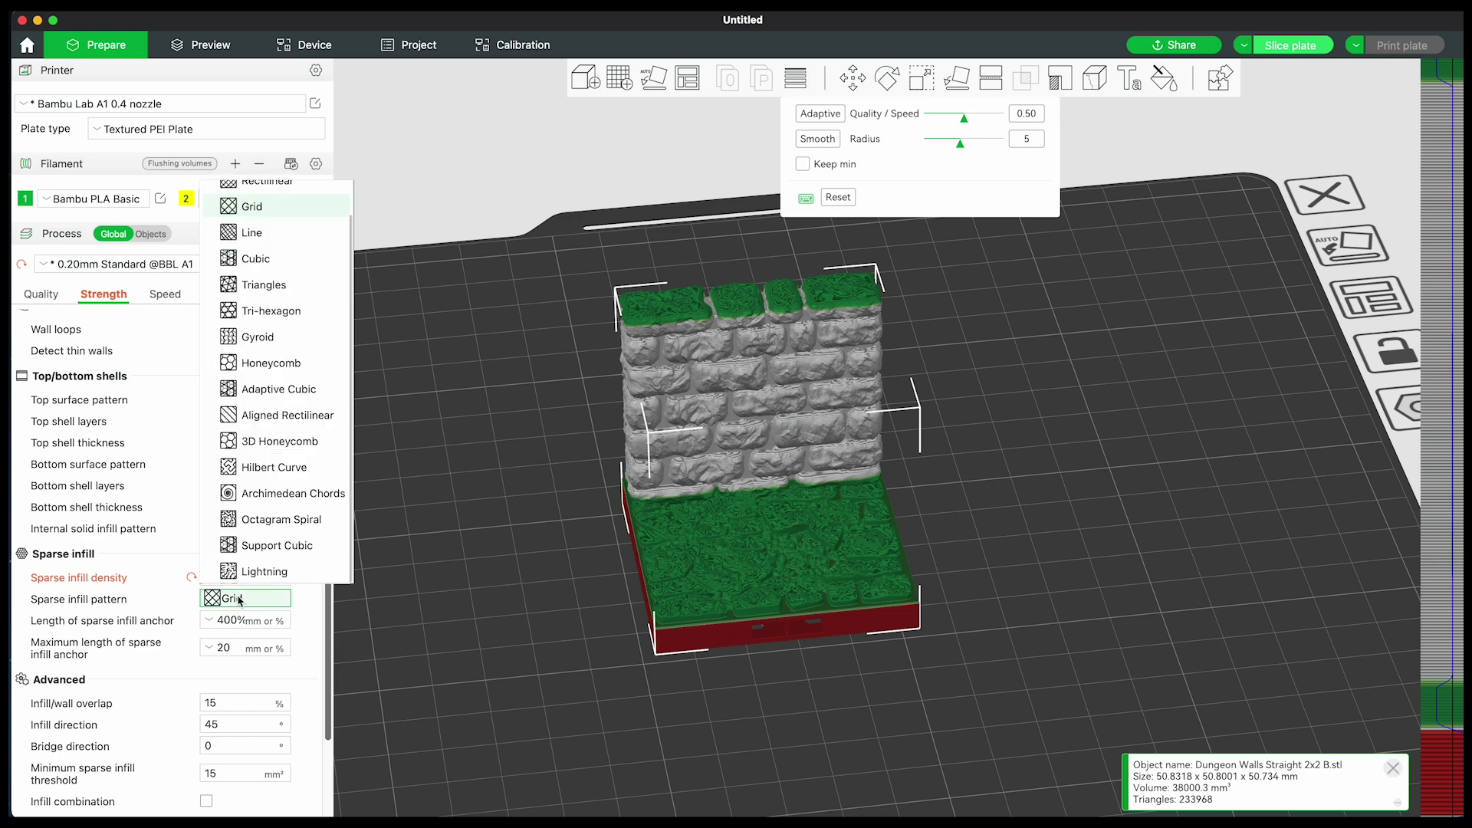
click(260, 571)
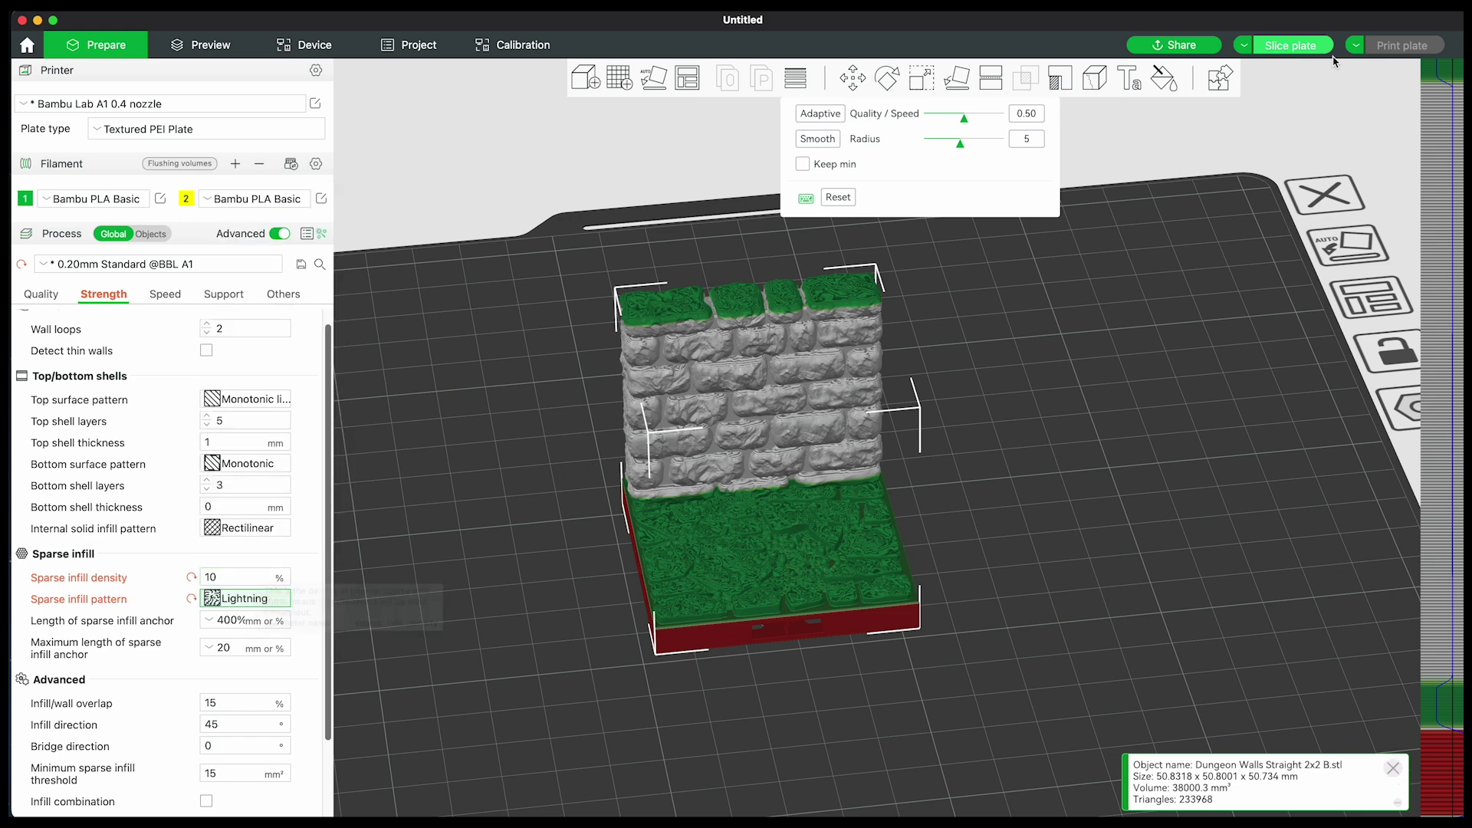
key(Tab)
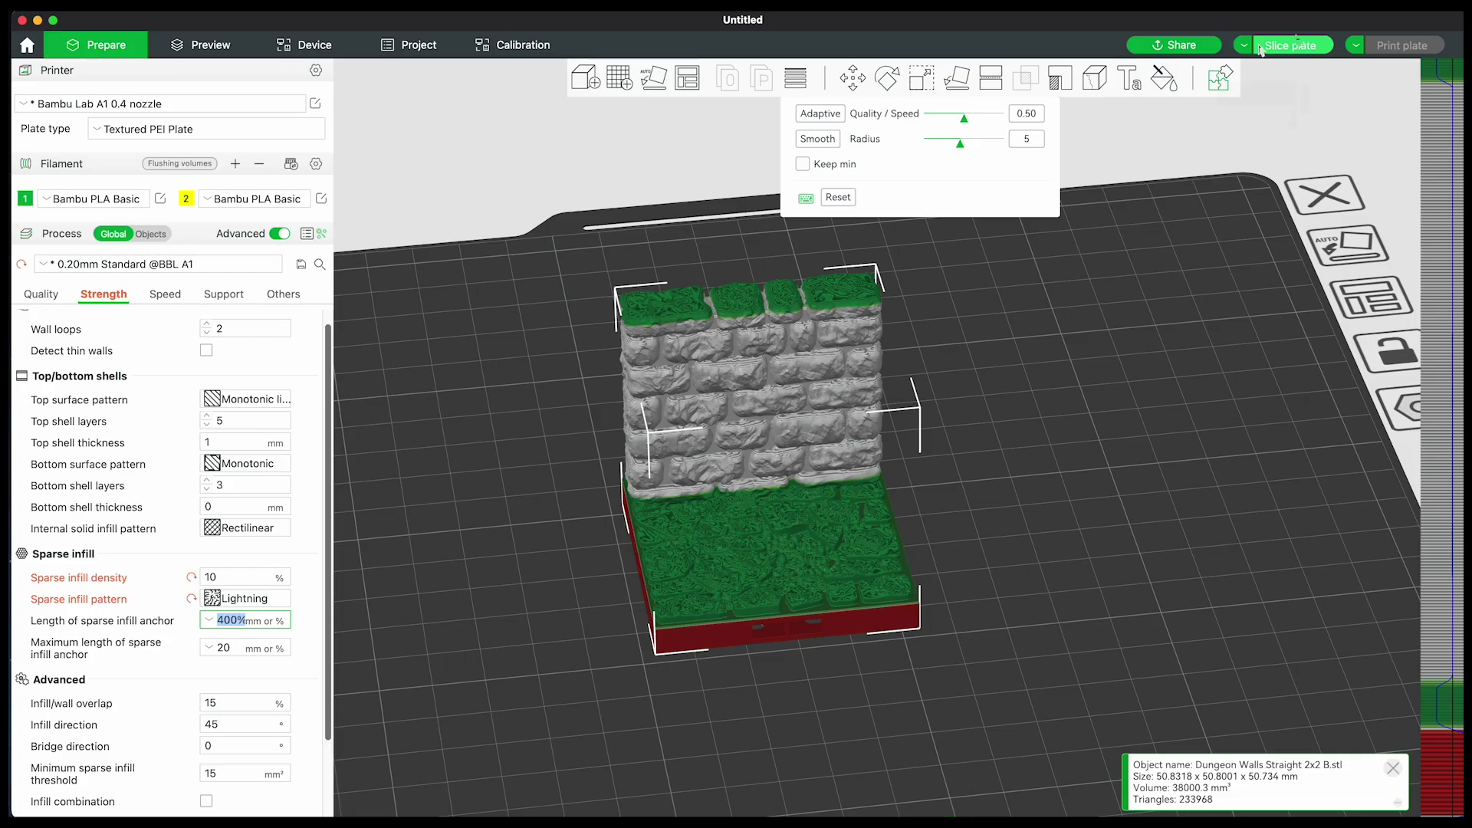
click(1298, 45)
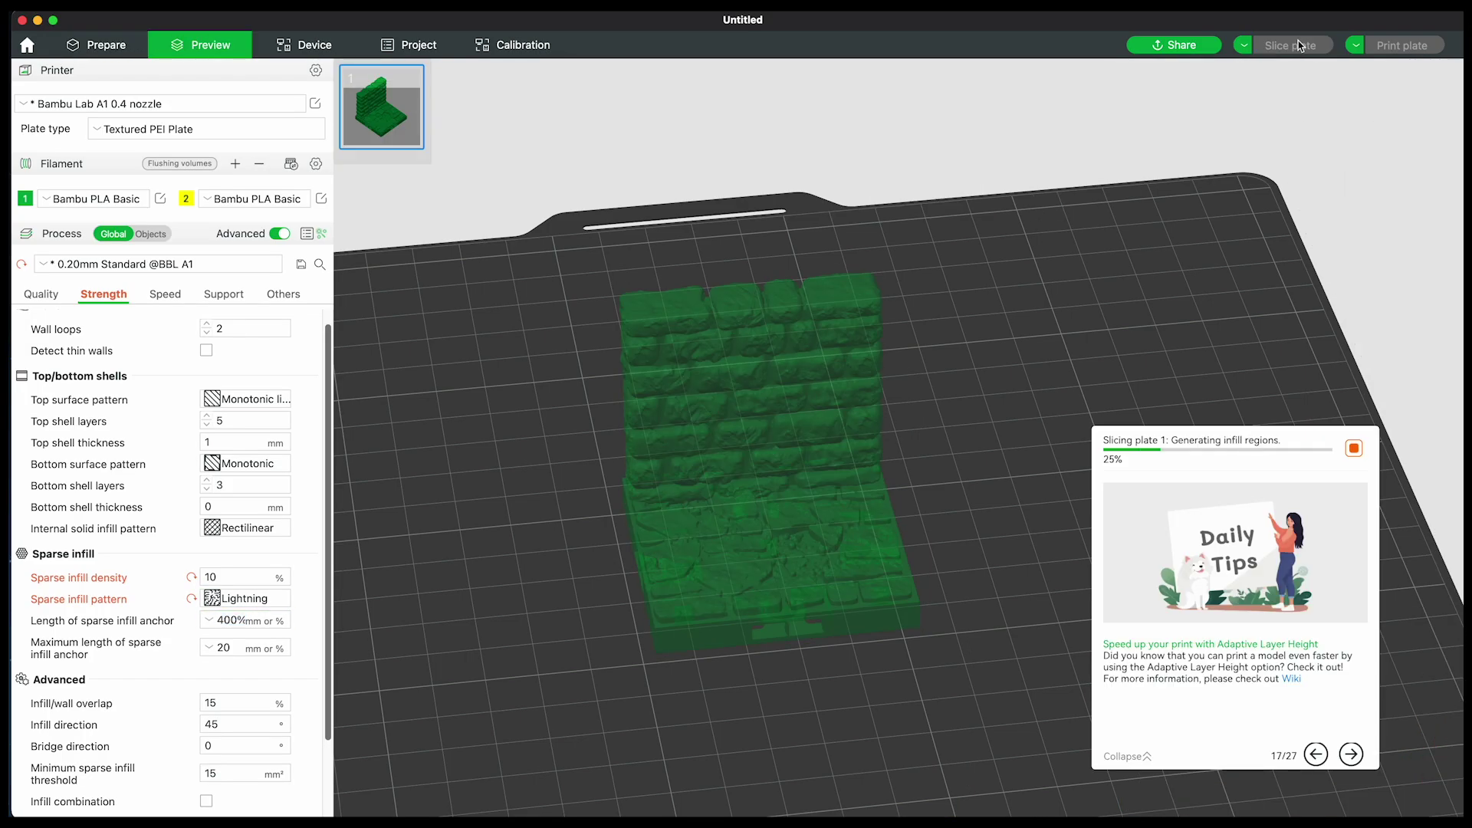